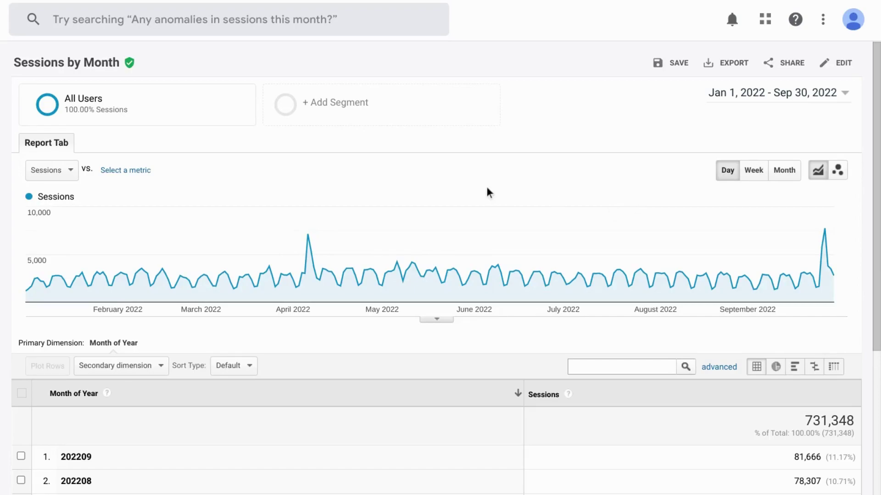
Sort the sessions table by Month of Year ascending and bring up the EXPORT options.
{"action": "scroll", "coordinate": [345, 238], "scroll_direction": "down", "scroll_amount": 1}
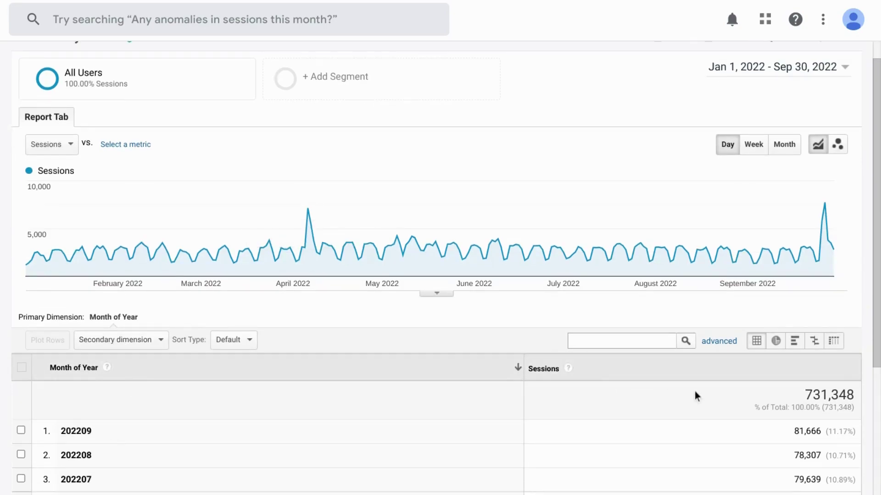
{"action": "scroll", "coordinate": [695, 396], "scroll_direction": "down", "scroll_amount": 3}
{"action": "scroll", "coordinate": [459, 321], "scroll_direction": "up", "scroll_amount": 4}
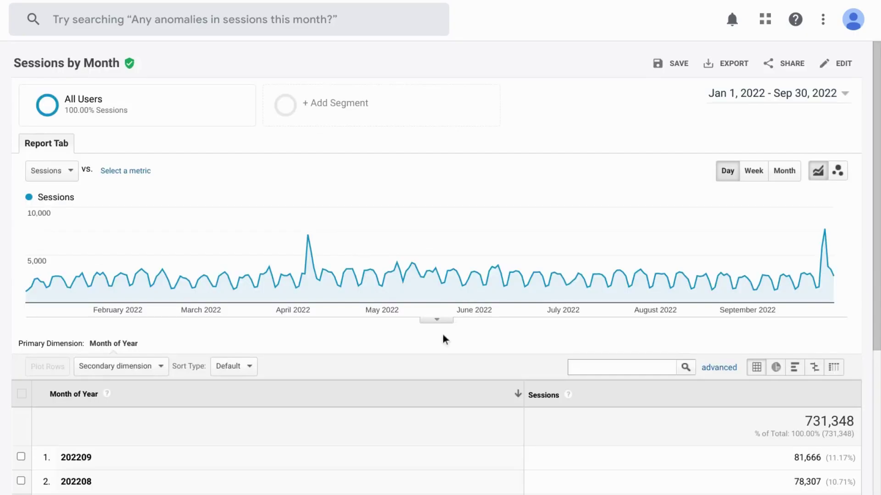
{"action": "scroll", "coordinate": [443, 339], "scroll_direction": "down", "scroll_amount": 1}
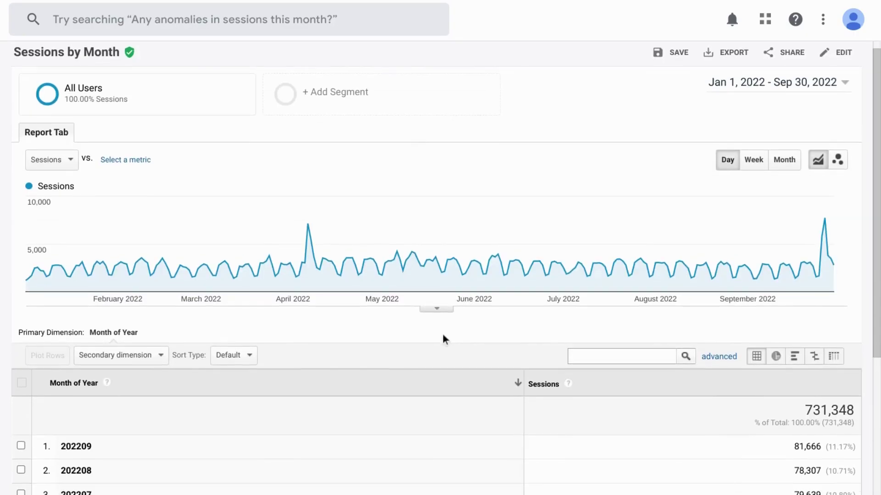
{"action": "left_click", "coordinate": [375, 391]}
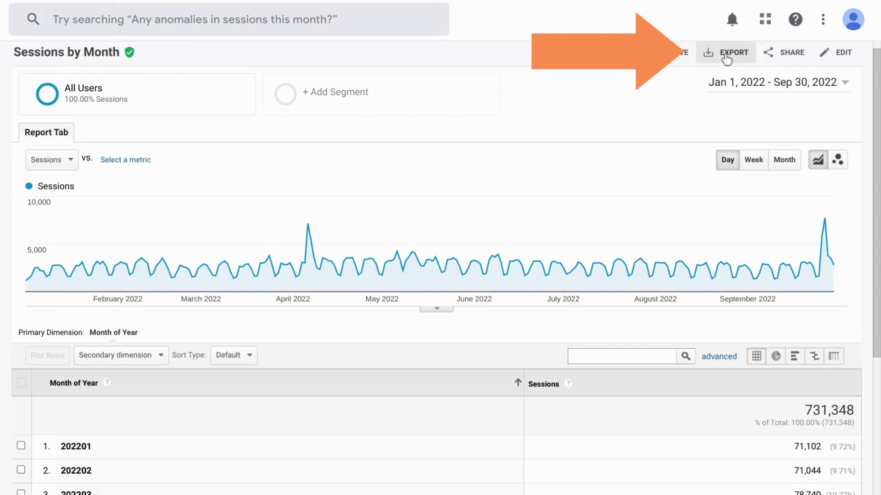
{"action": "left_click", "coordinate": [727, 54]}
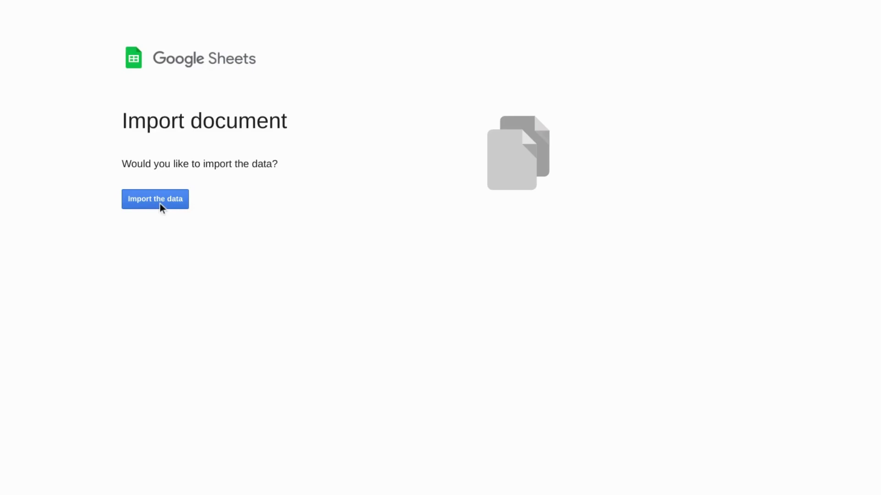
Import the exported data into Sheets and title it 'Google Merchandise Store GA Monthly Session Data'.
{"action": "left_click", "coordinate": [159, 203]}
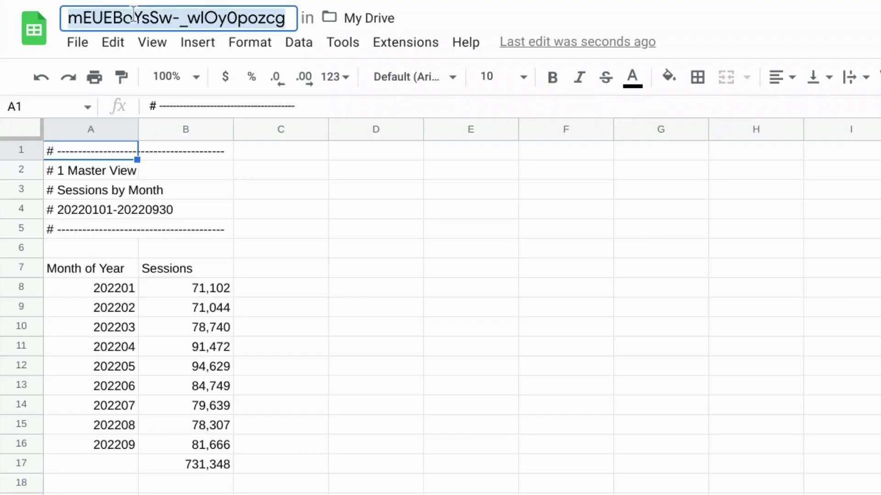
{"action": "type", "text": "Googl"}
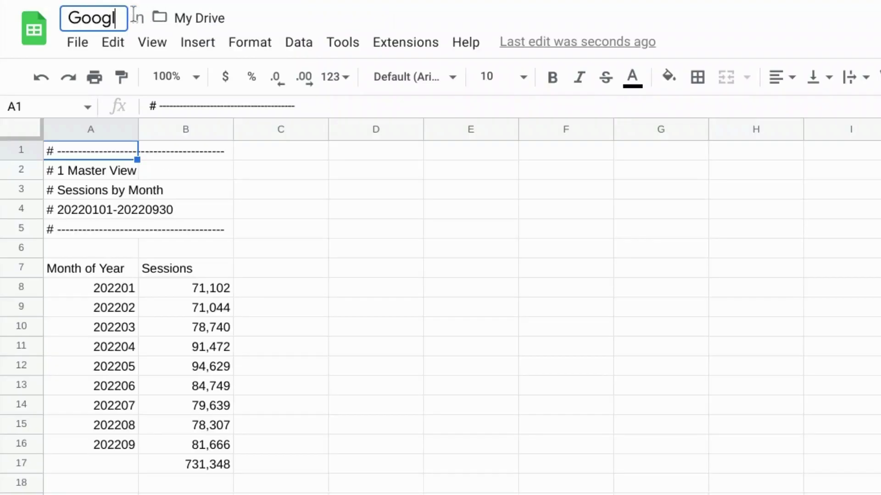
{"action": "type", "text": "e Mercha"}
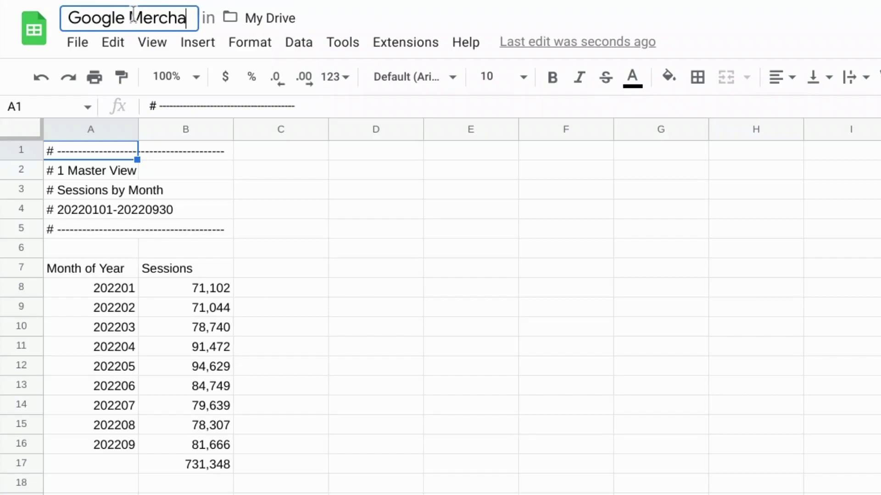
{"action": "type", "text": "ndise Sto"}
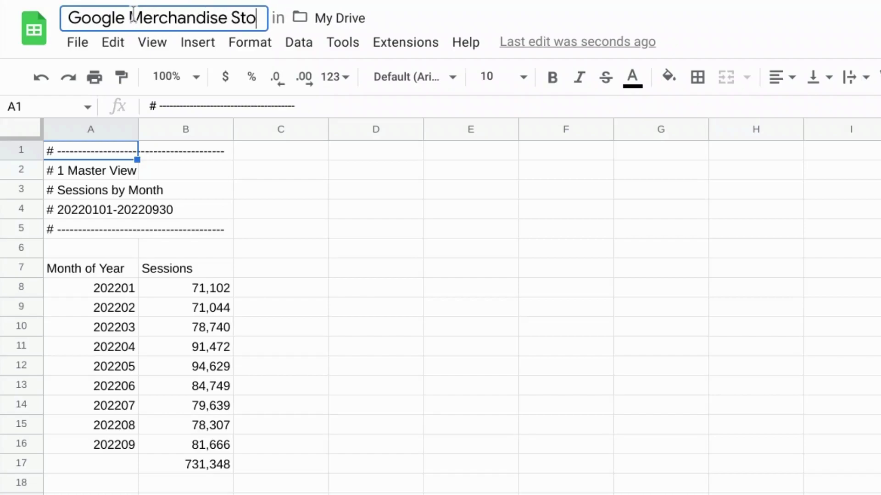
{"action": "type", "text": "re GA D"}
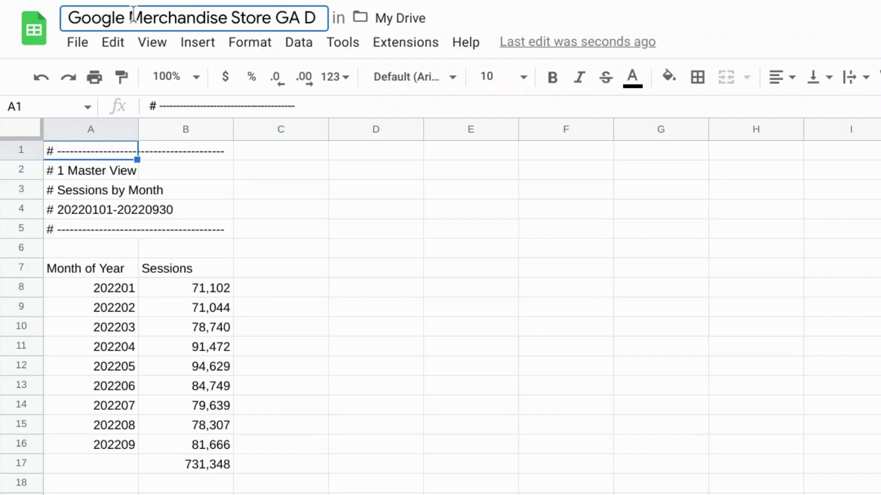
{"action": "key", "text": "BackSpace"}
{"action": "type", "text": "Sess"}
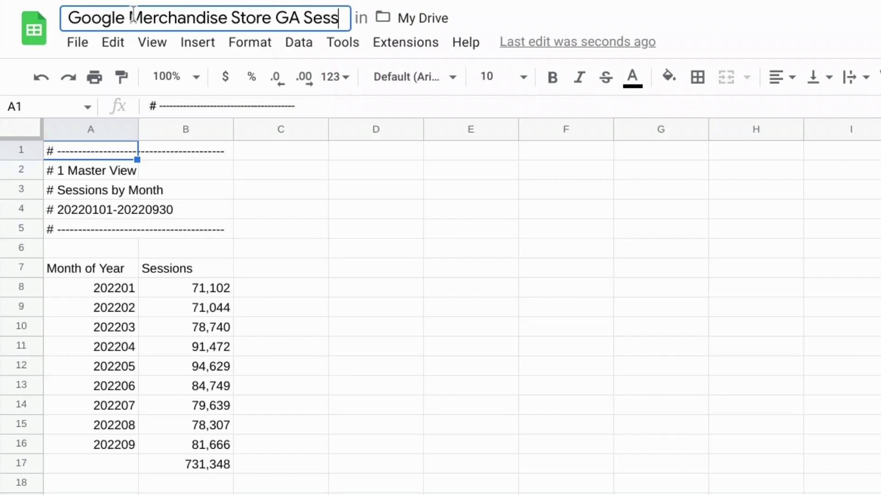
{"action": "type", "text": "ion Data"}
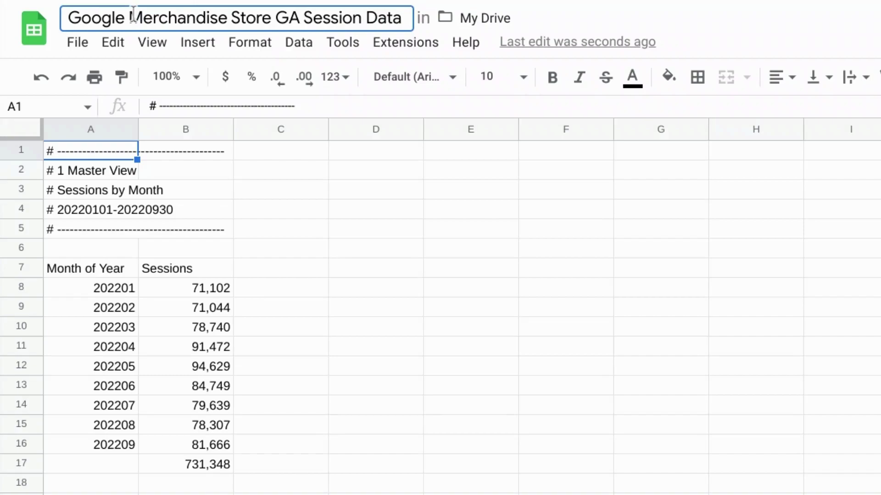
{"action": "key", "text": "ctrl+Left"}
{"action": "key", "text": "ctrl+Left"}
{"action": "type", "text": "Monthly"}
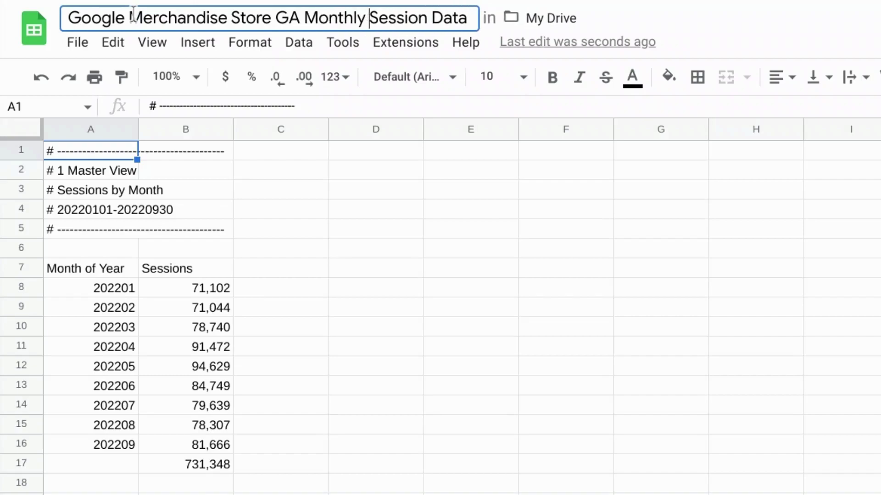
Change the A7 header to 'Month (2022)'.
{"action": "left_click", "coordinate": [78, 272]}
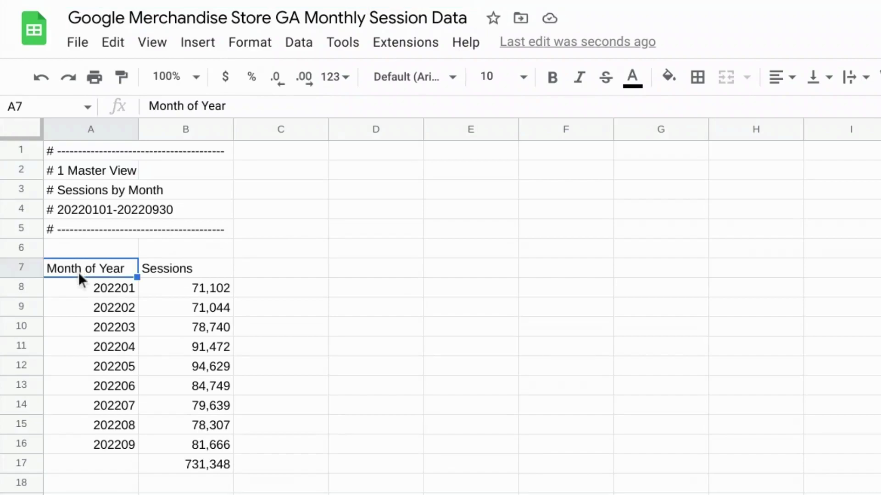
{"action": "type", "text": "Mon"}
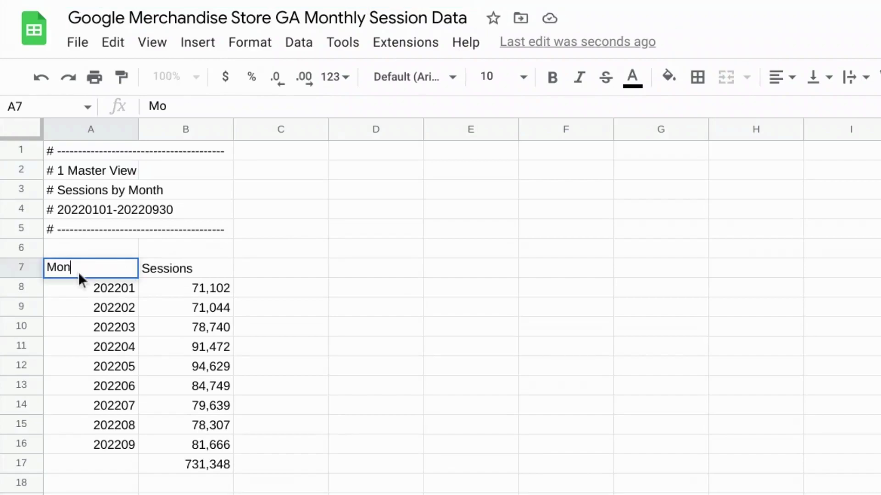
{"action": "type", "text": "th (2022)"}
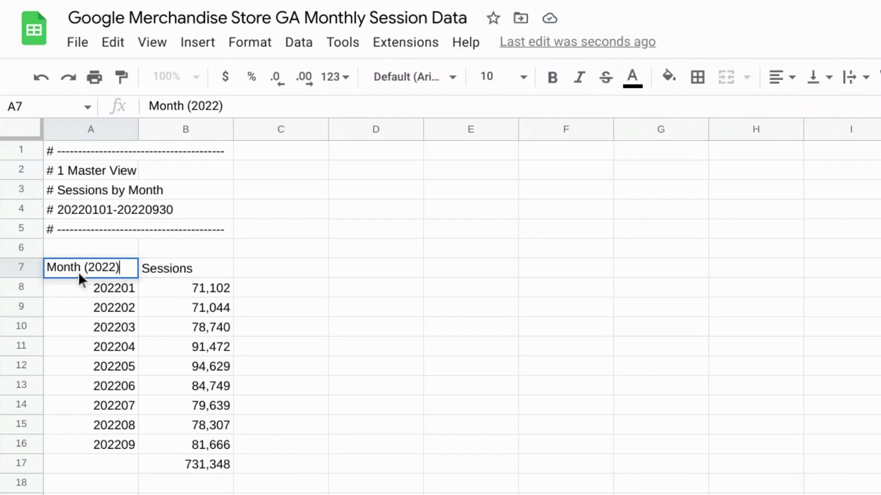
{"action": "key", "text": "Return"}
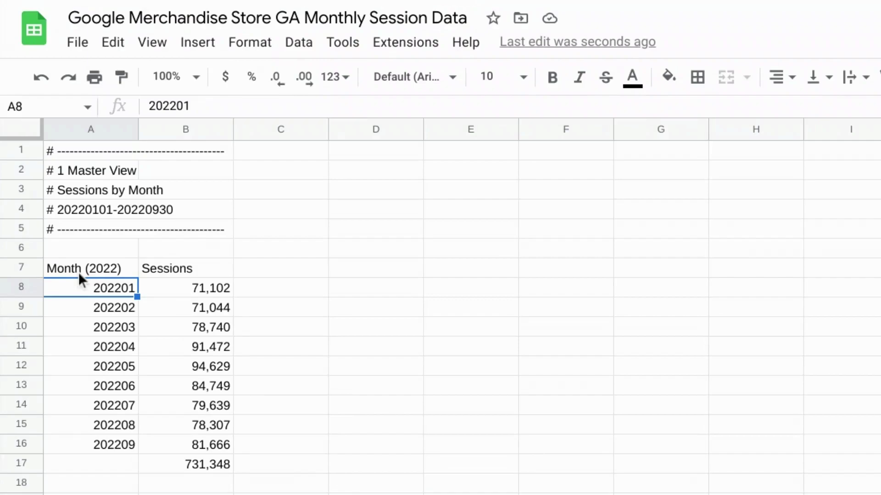
Replace the month codes in A8:A16 with Jan through Sep and select those cells.
{"action": "type", "text": "Ja"}
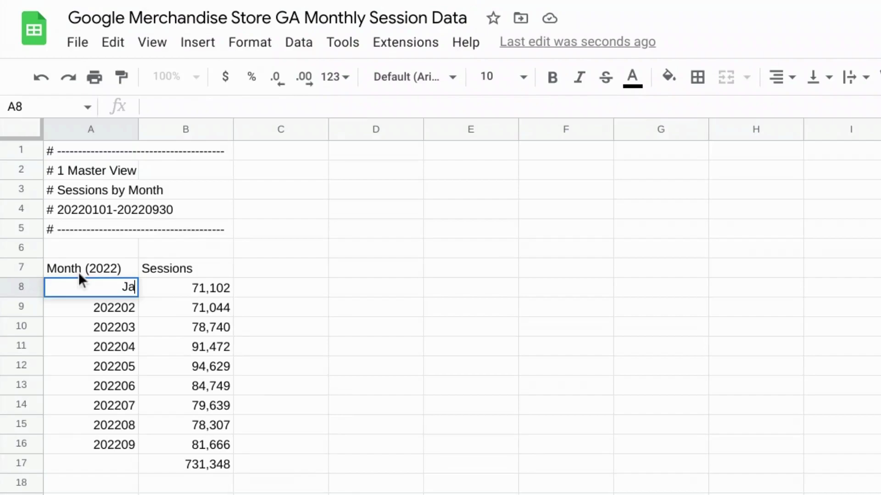
{"action": "type", "text": "n"}
{"action": "key", "text": "Return"}
{"action": "type", "text": "F"}
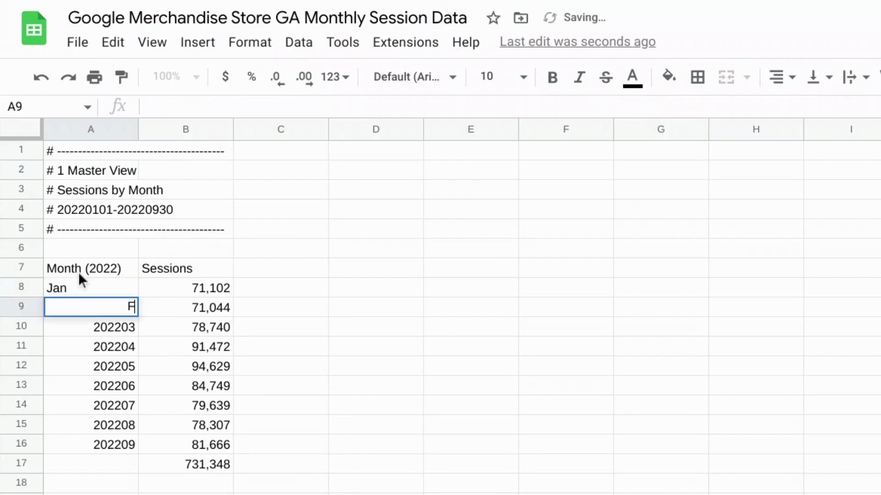
{"action": "type", "text": "eb"}
{"action": "key", "text": "Return"}
{"action": "type", "text": "Mar"}
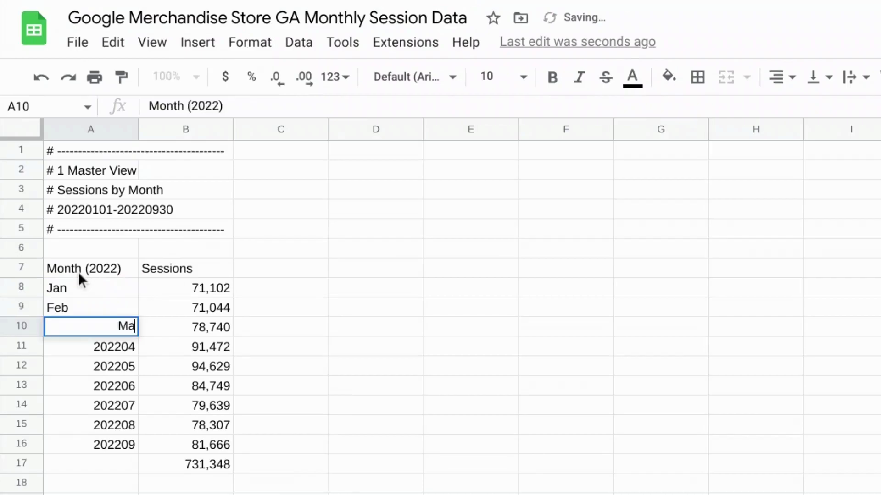
{"action": "key", "text": "Return"}
{"action": "type", "text": "Apr"}
{"action": "key", "text": "Return"}
{"action": "type", "text": "May"}
{"action": "key", "text": "Return"}
{"action": "type", "text": "Jun"}
{"action": "key", "text": "Return"}
{"action": "type", "text": "Jul"}
{"action": "key", "text": "Return"}
{"action": "type", "text": "Aug"}
{"action": "key", "text": "Return"}
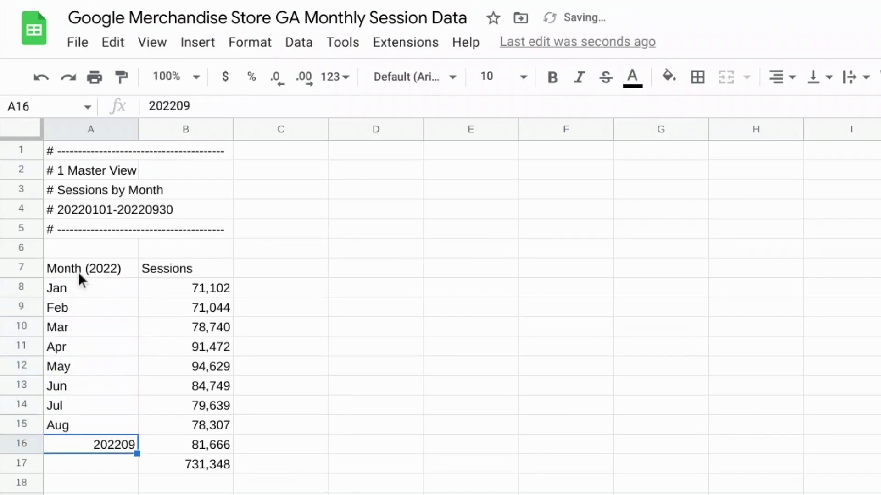
{"action": "type", "text": "Sep"}
{"action": "key", "text": "shift+Up"}
{"action": "key", "text": "shift+Up"}
{"action": "key", "text": "shift+Up"}
{"action": "key", "text": "shift+Up"}
{"action": "key", "text": "shift+Up"}
{"action": "key", "text": "shift+Up"}
{"action": "key", "text": "shift+Up"}
{"action": "key", "text": "shift+Up"}
{"action": "left_click", "coordinate": [335, 77]}
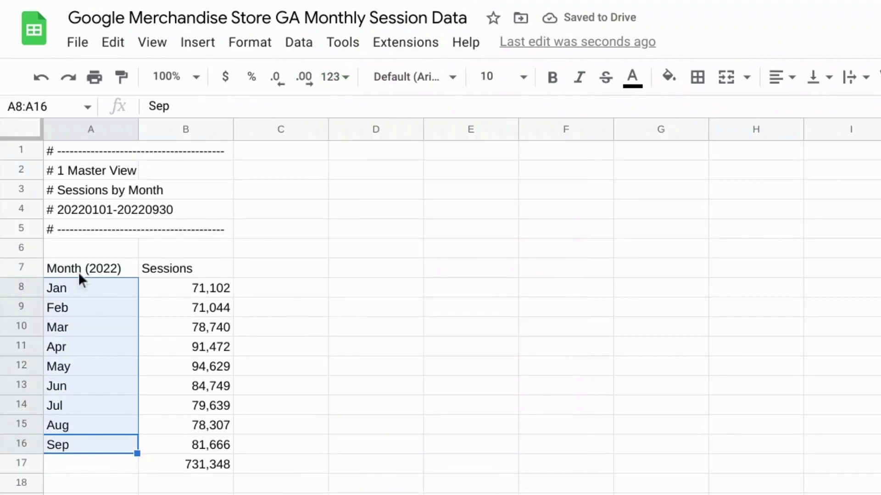
Apply a custom date format to A8:A16 based on 'Aug 1930' with the year removed.
{"action": "left_click", "coordinate": [334, 79]}
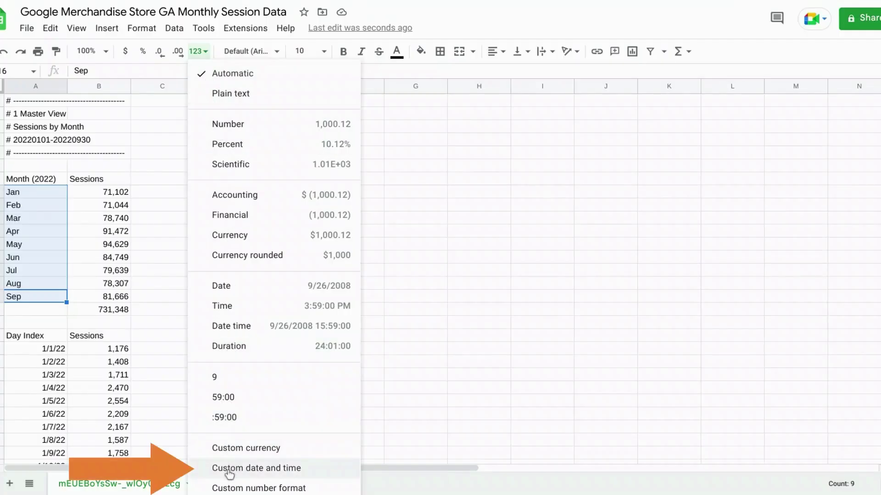
{"action": "left_click", "coordinate": [229, 471]}
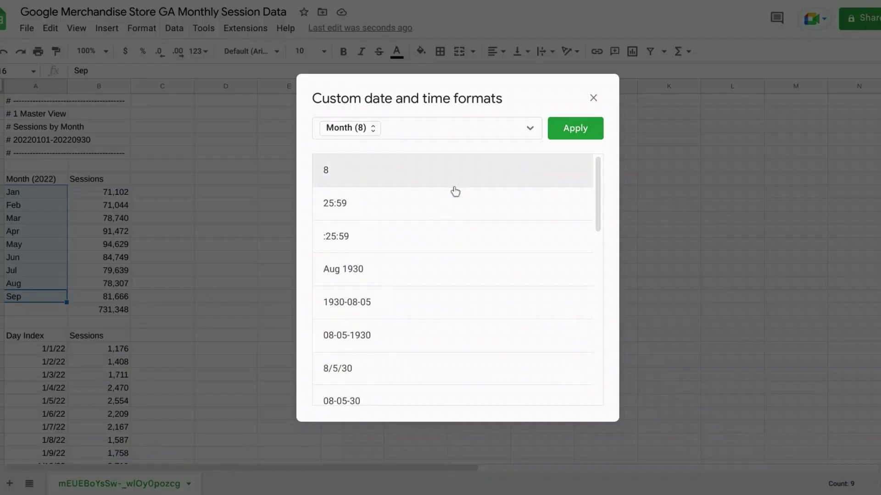
{"action": "scroll", "coordinate": [454, 192], "scroll_direction": "down", "scroll_amount": 1}
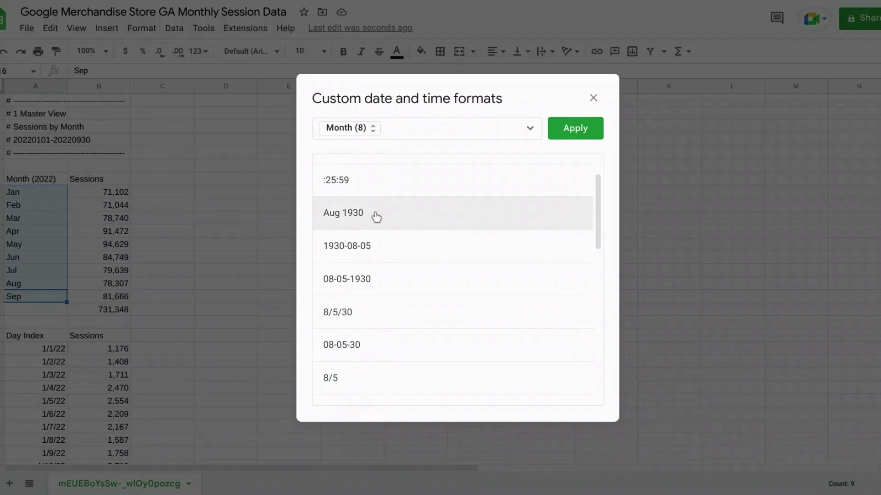
{"action": "scroll", "coordinate": [367, 238], "scroll_direction": "up", "scroll_amount": 1}
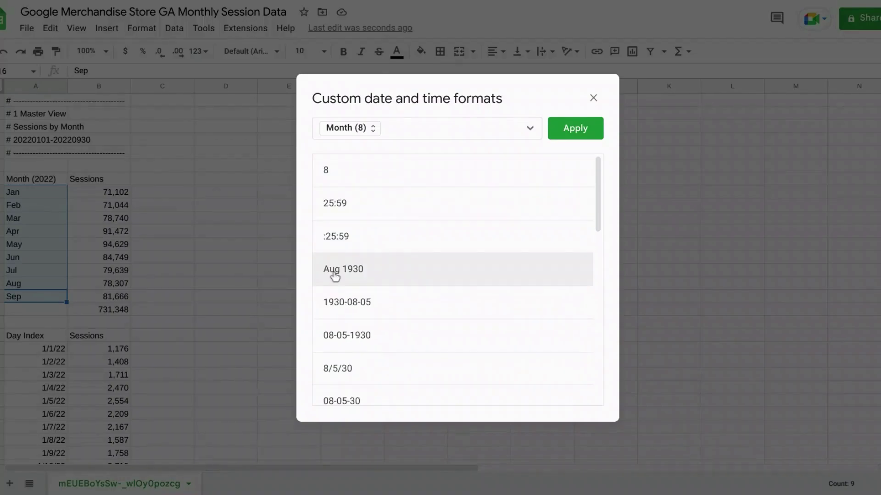
{"action": "left_click", "coordinate": [335, 275]}
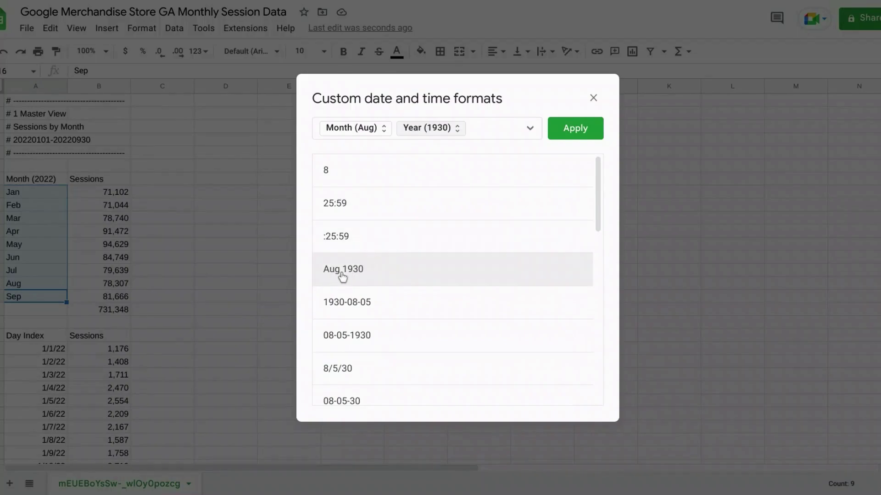
{"action": "left_click", "coordinate": [480, 128]}
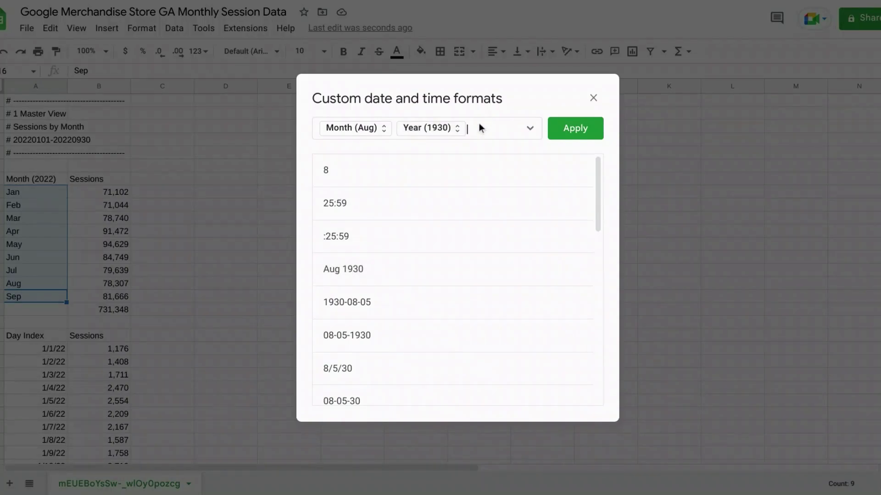
{"action": "key", "text": "BackSpace"}
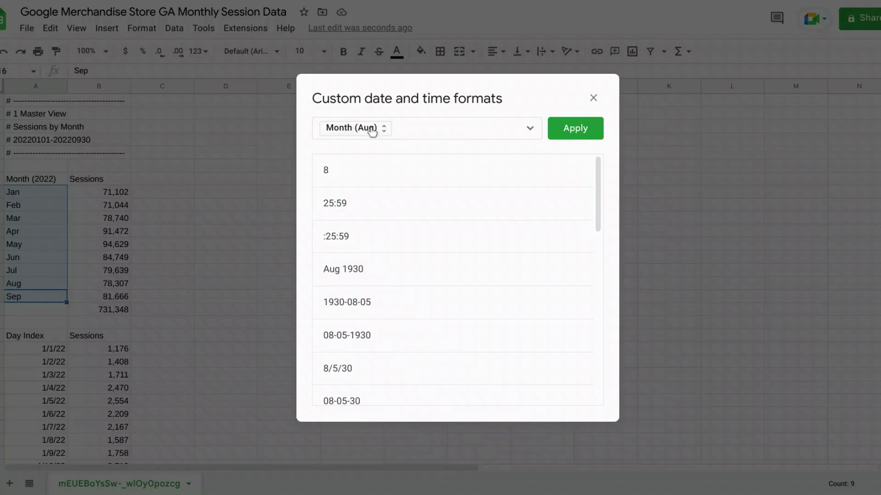
{"action": "left_click", "coordinate": [564, 138]}
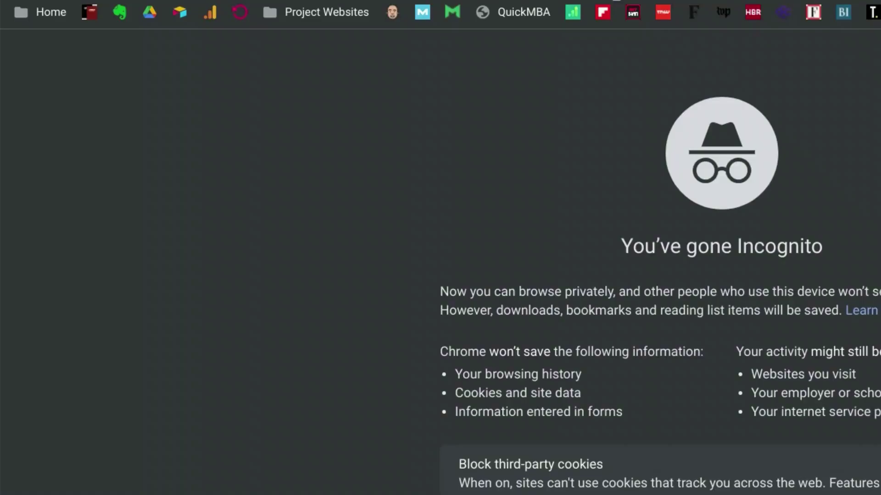
Search the web for 'delta symbol' to find the Δ character.
{"action": "type", "text": "delta"}
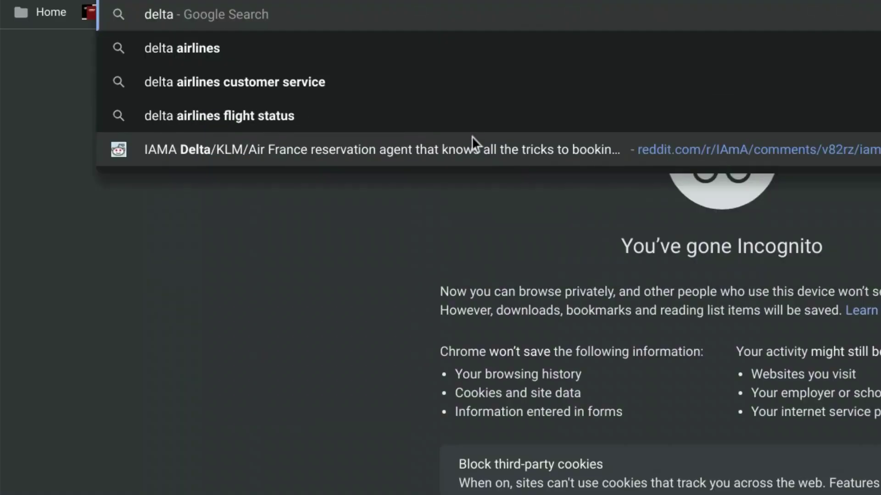
{"action": "type", "text": " symbol"}
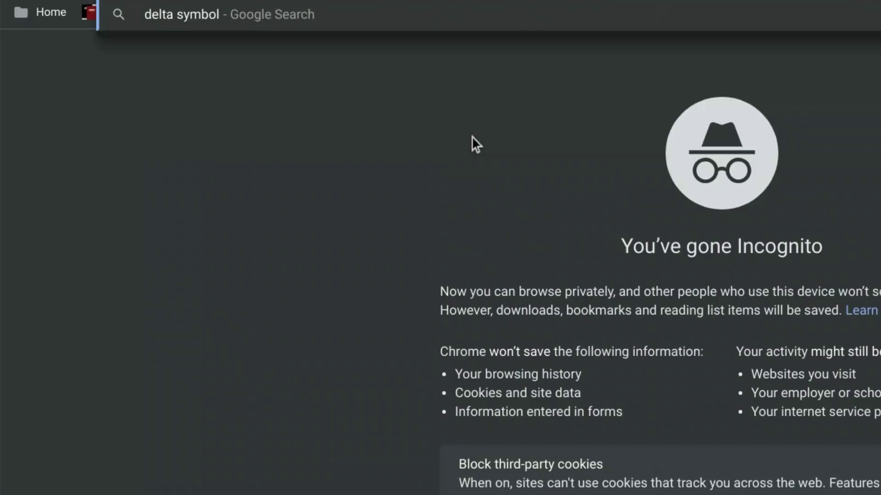
{"action": "key", "text": "Return"}
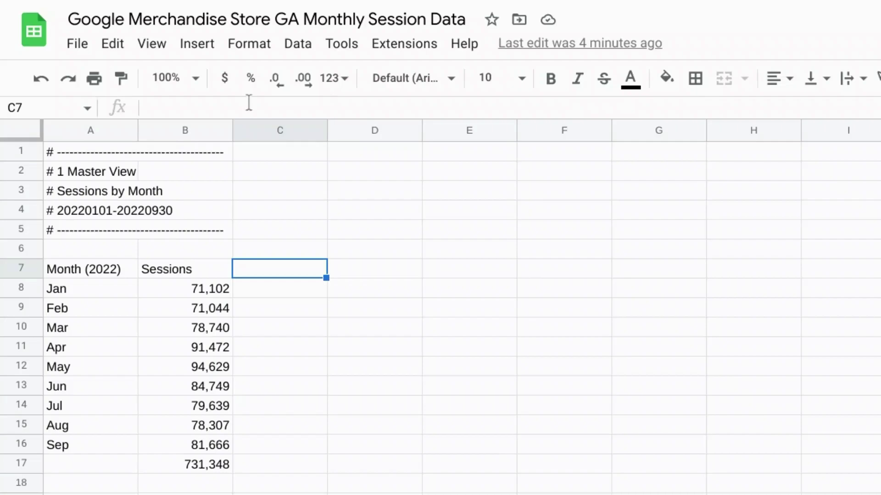
Add a right-aligned %Δ header in cell C7.
{"action": "type", "text": "%"}
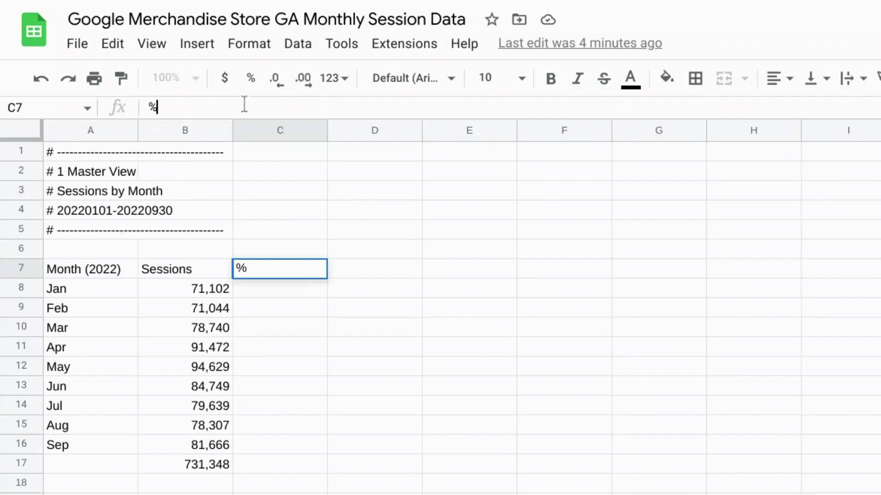
{"action": "type", "text": "Δ"}
{"action": "key", "text": "Return"}
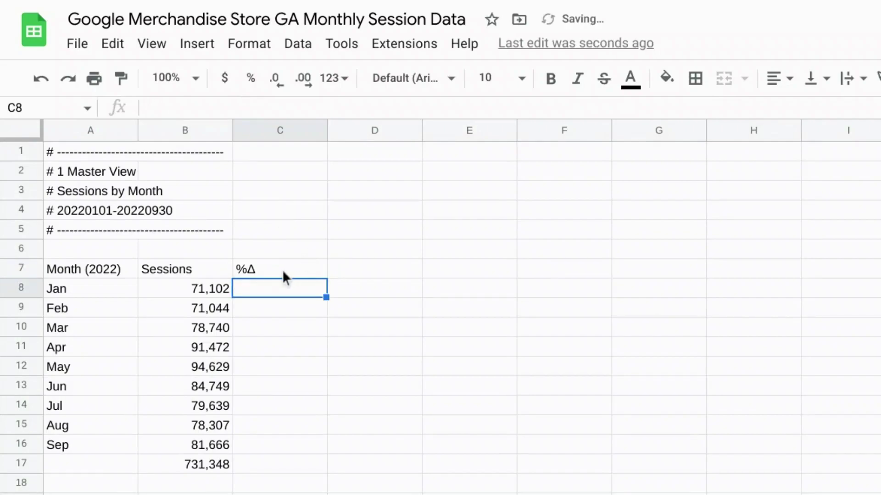
{"action": "left_click", "coordinate": [283, 273]}
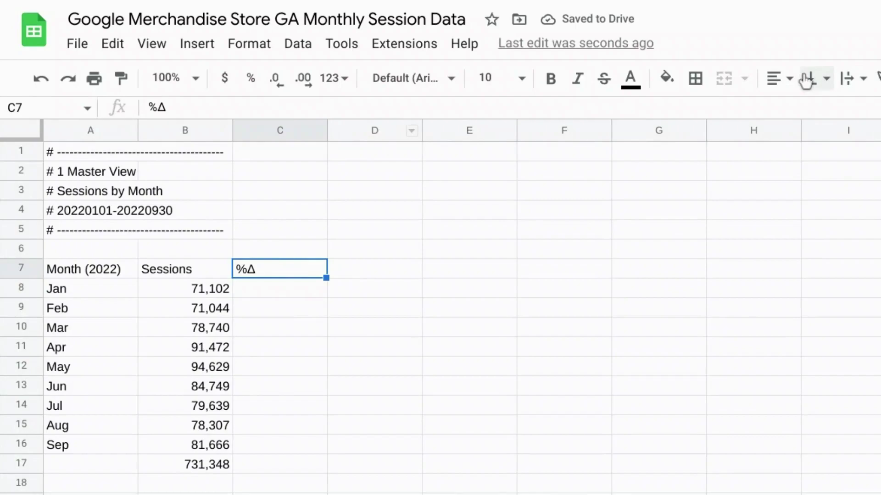
{"action": "left_click", "coordinate": [780, 79]}
{"action": "left_click", "coordinate": [817, 111]}
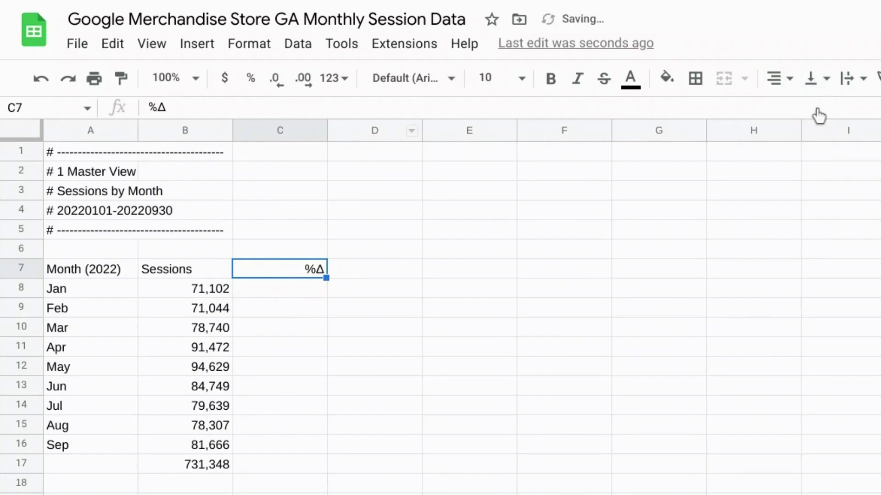
Fill C9:C16 with the change formula =(B9-B8)/B8 and clear the extra C17 result.
{"action": "left_click", "coordinate": [274, 292]}
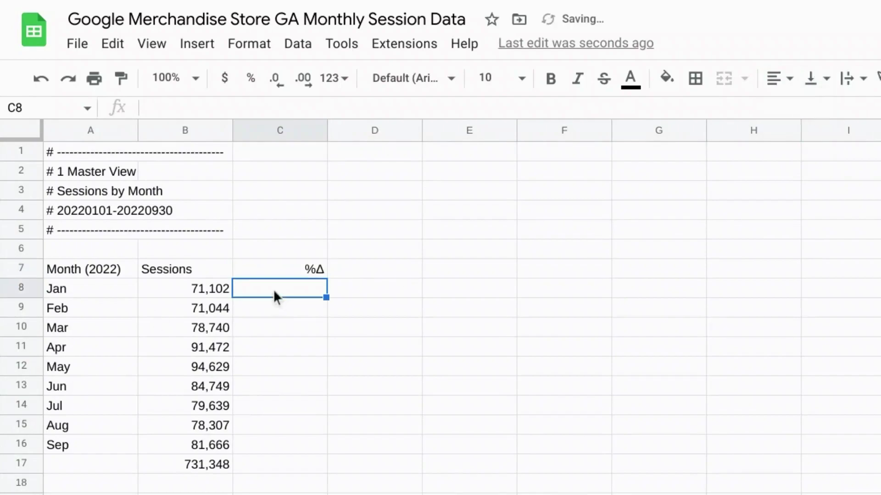
{"action": "type", "text": "="}
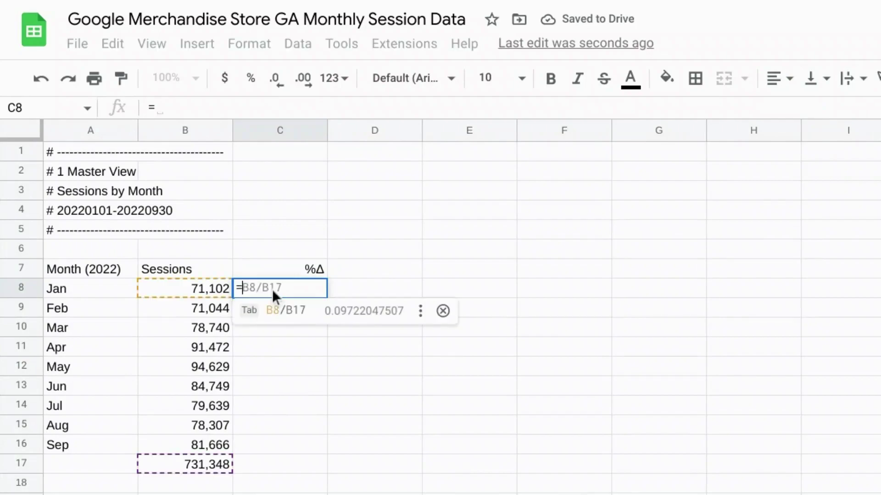
{"action": "key", "text": "Escape"}
{"action": "key", "text": "Down"}
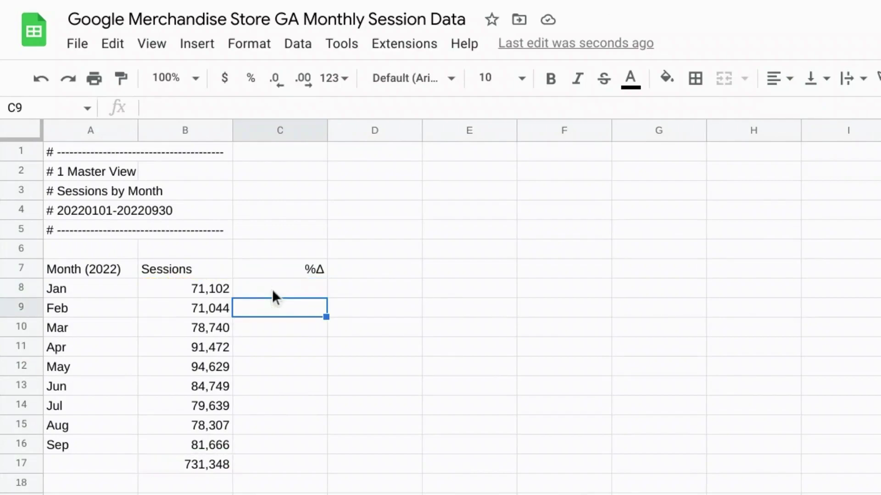
{"action": "type", "text": "="}
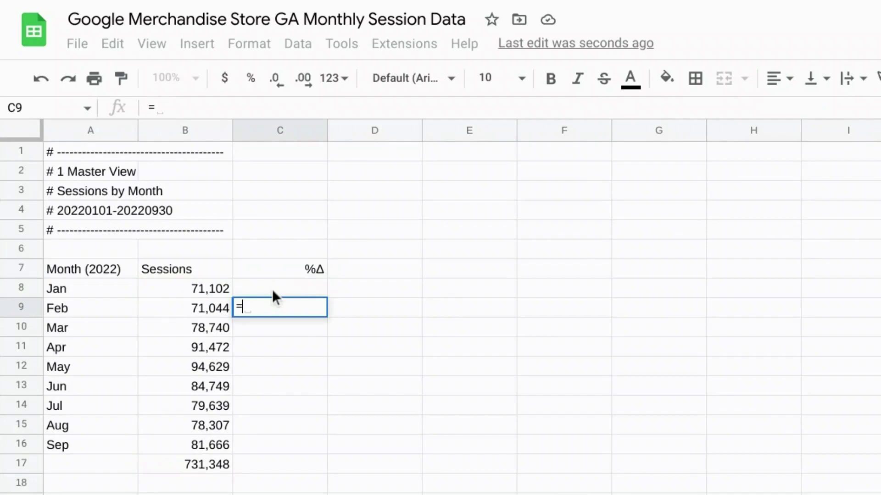
{"action": "type", "text": "(B9"}
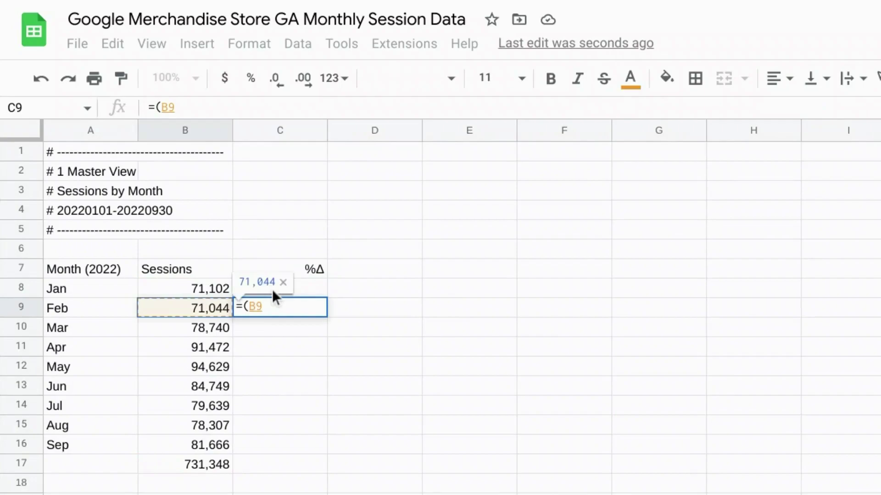
{"action": "type", "text": "-B8"}
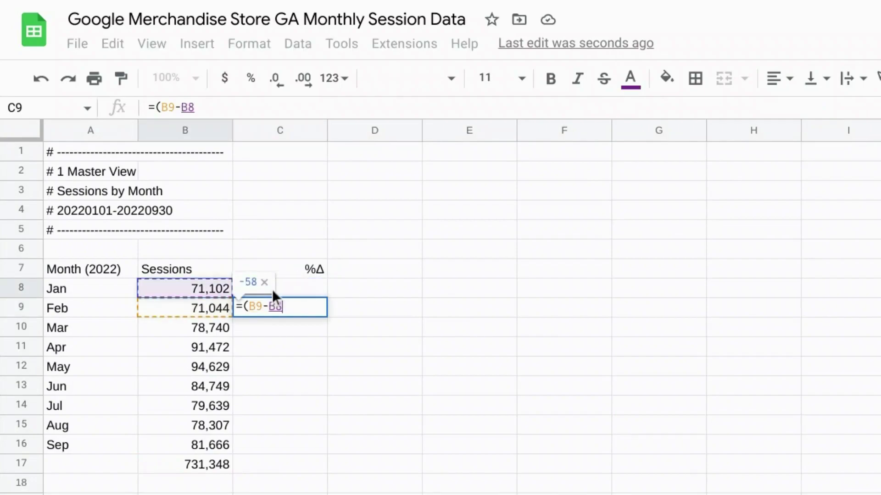
{"action": "type", "text": ")/"}
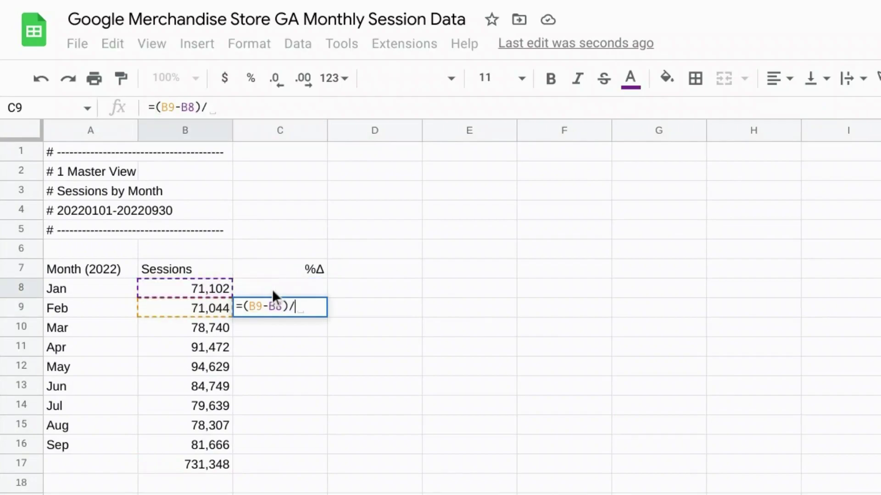
{"action": "key", "text": "Up"}
{"action": "key", "text": "Left"}
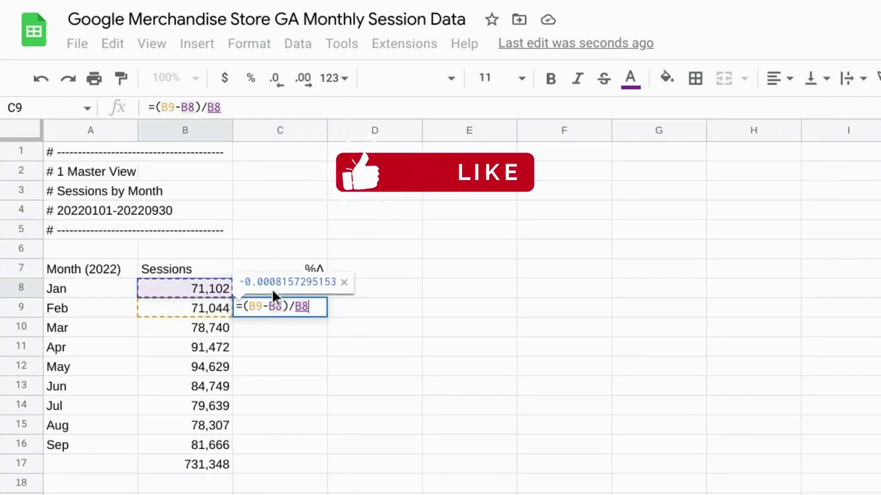
{"action": "key", "text": "Return"}
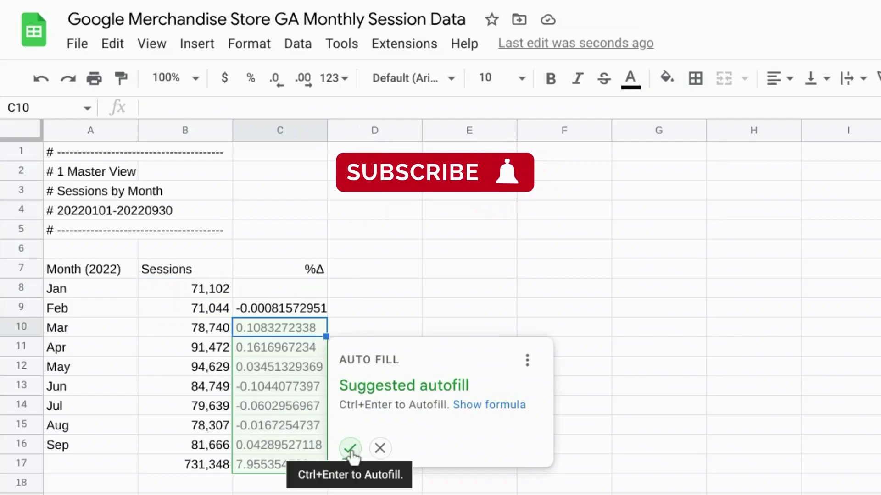
{"action": "left_click", "coordinate": [350, 449]}
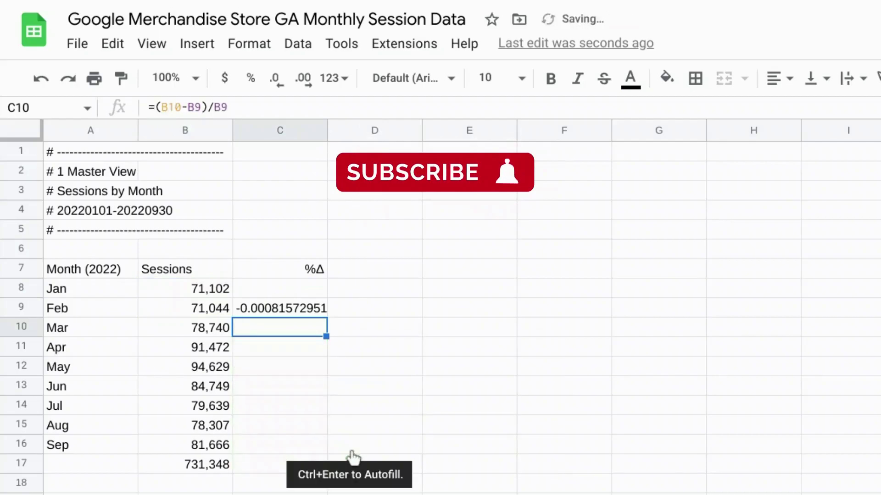
{"action": "left_click", "coordinate": [291, 464]}
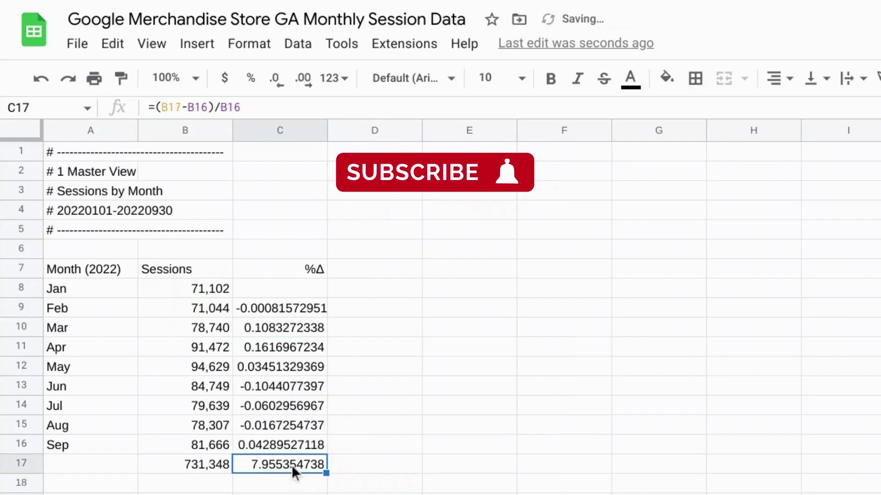
{"action": "key", "text": "Delete"}
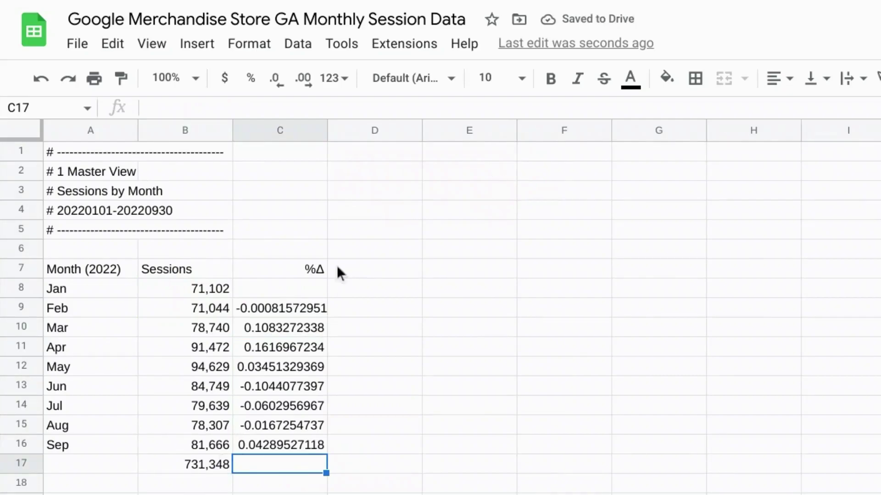
Format the %Δ cells C9:C16 as percent and reduce them to one decimal.
{"action": "left_click", "coordinate": [298, 308]}
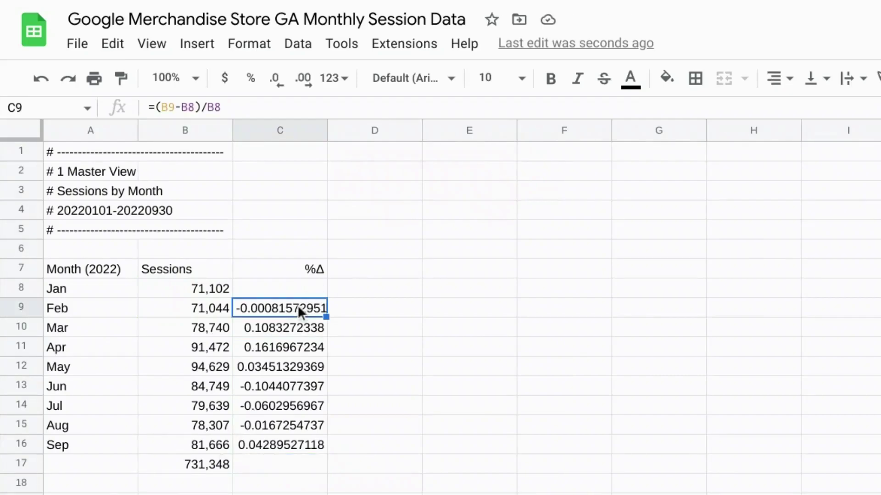
{"action": "left_click_drag", "start_coordinate": [298, 309], "coordinate": [296, 441]}
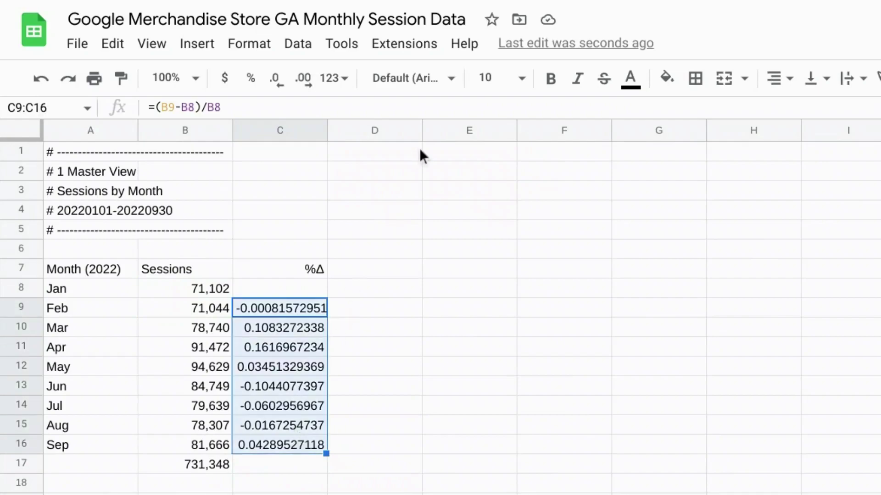
{"action": "left_click", "coordinate": [252, 82]}
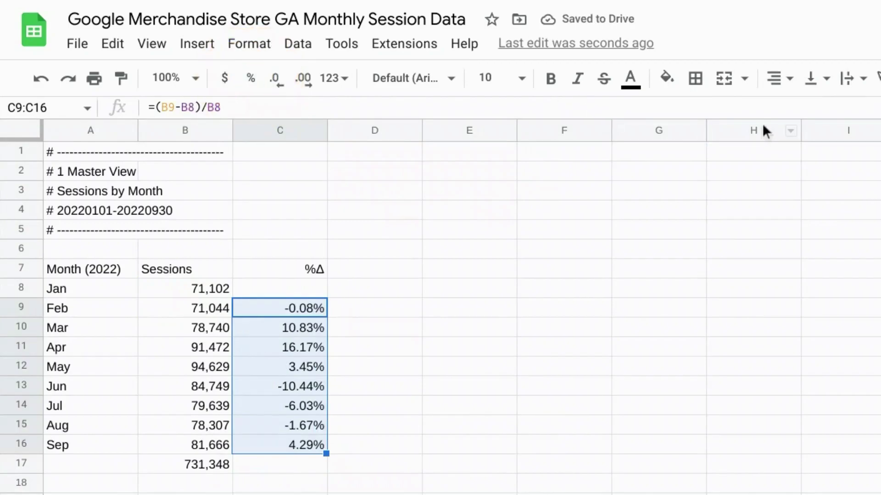
{"action": "left_click", "coordinate": [275, 81]}
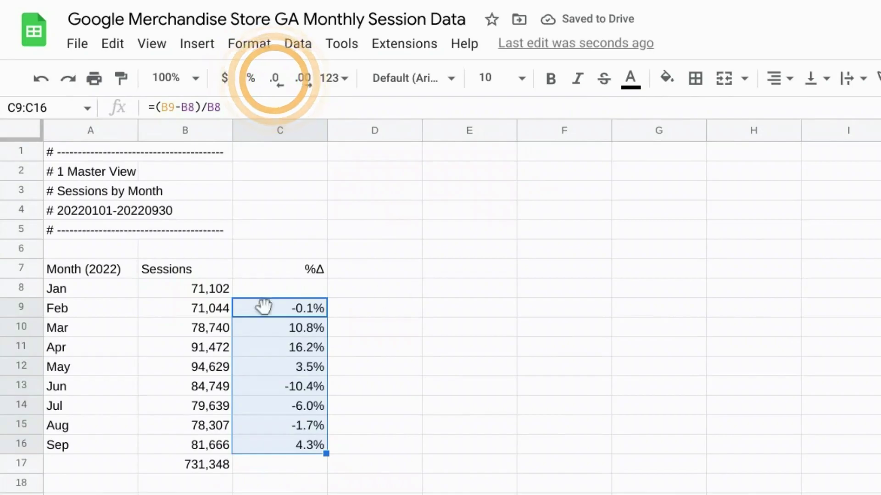
Select A7:C16 and insert a chart from that range.
{"action": "left_click", "coordinate": [97, 274]}
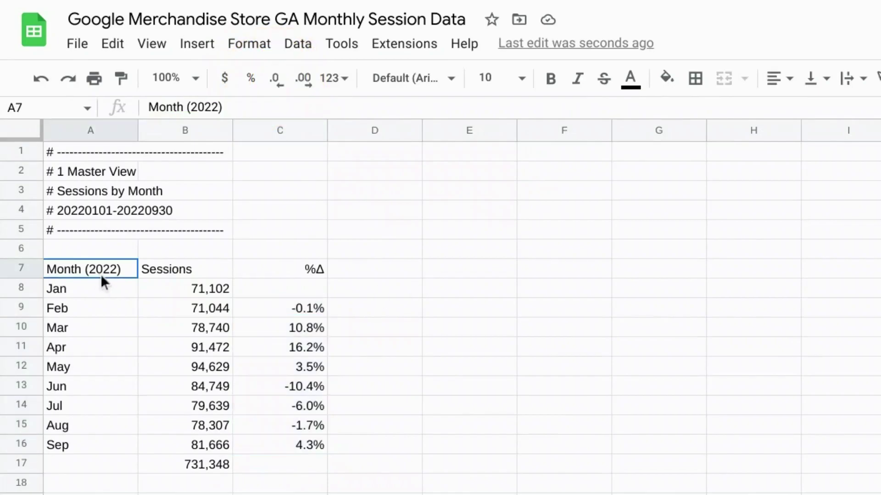
{"action": "left_click_drag", "start_coordinate": [101, 274], "coordinate": [301, 446]}
{"action": "left_click_drag", "start_coordinate": [176, 296], "coordinate": [177, 289]}
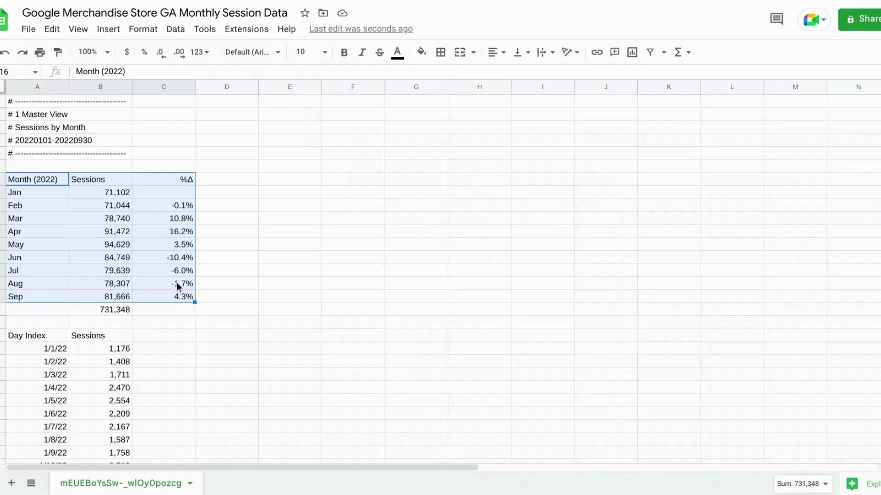
{"action": "left_click", "coordinate": [109, 30]}
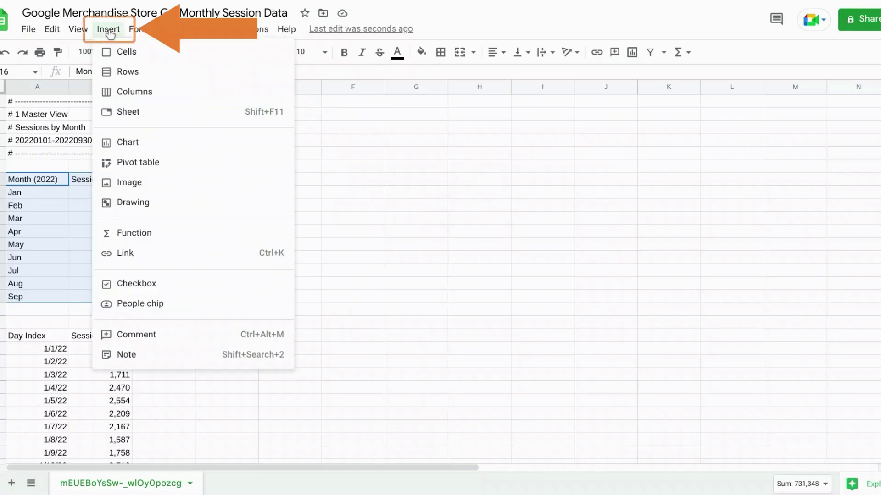
{"action": "left_click", "coordinate": [135, 148]}
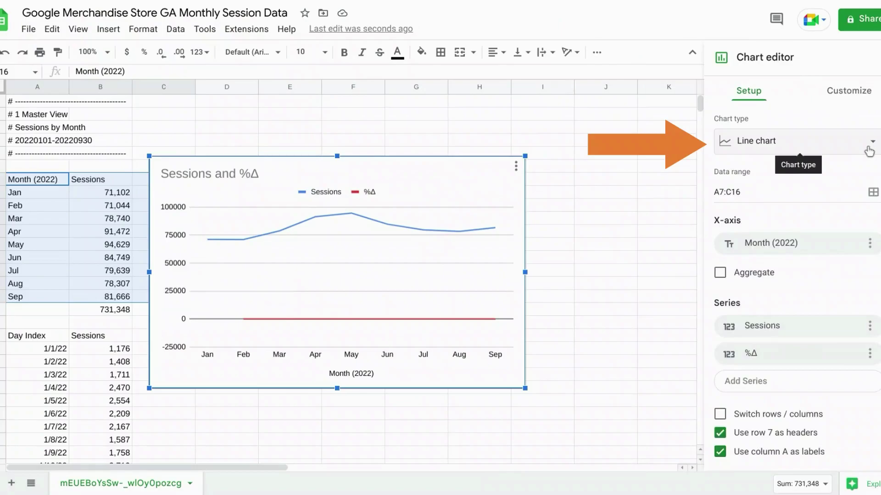
Change the chart type to Column chart and drag the chart right of column C.
{"action": "left_click", "coordinate": [869, 151]}
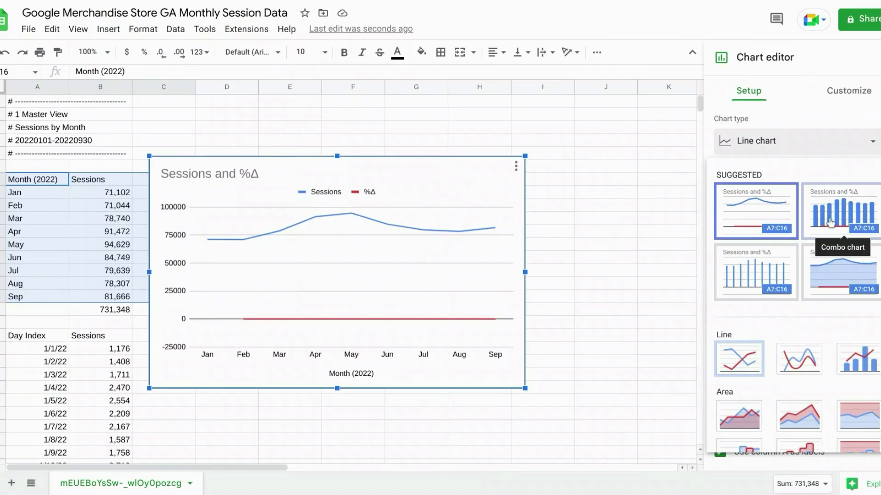
{"action": "left_click", "coordinate": [775, 275]}
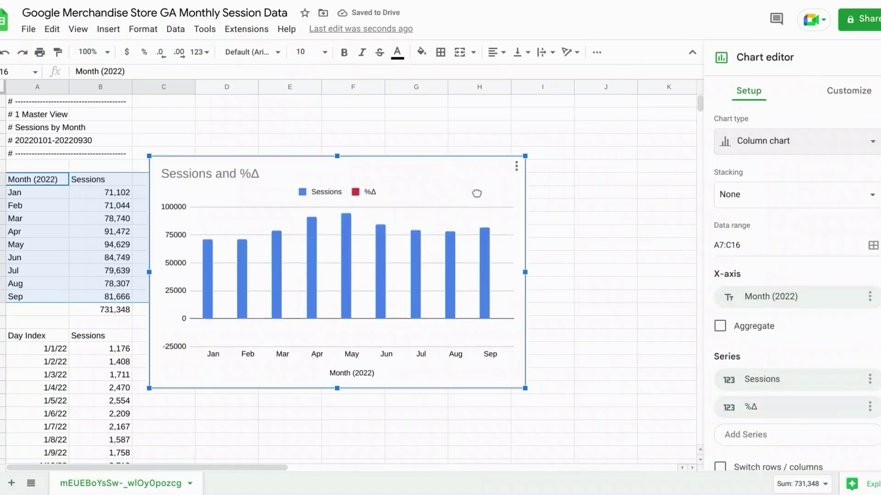
{"action": "left_click_drag", "start_coordinate": [476, 194], "coordinate": [525, 191]}
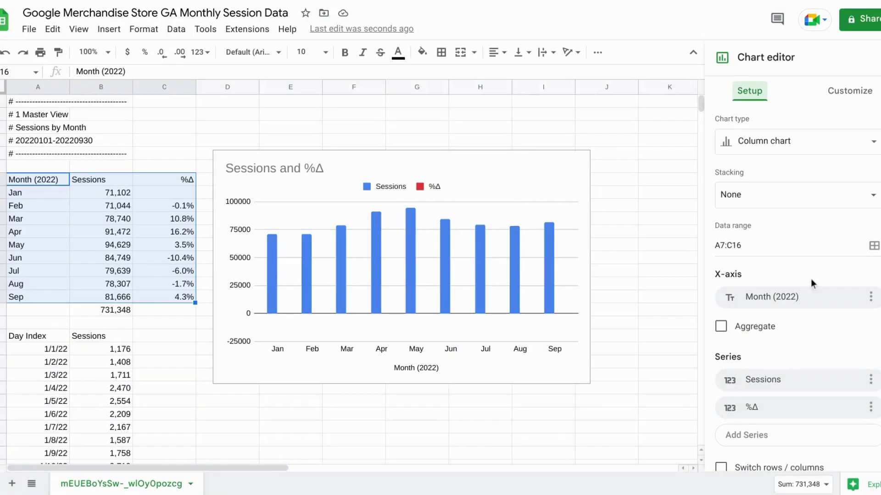
Remove the Sessions series in the chart editor, leaving only %Δ plotted.
{"action": "scroll", "coordinate": [811, 281], "scroll_direction": "down", "scroll_amount": 2}
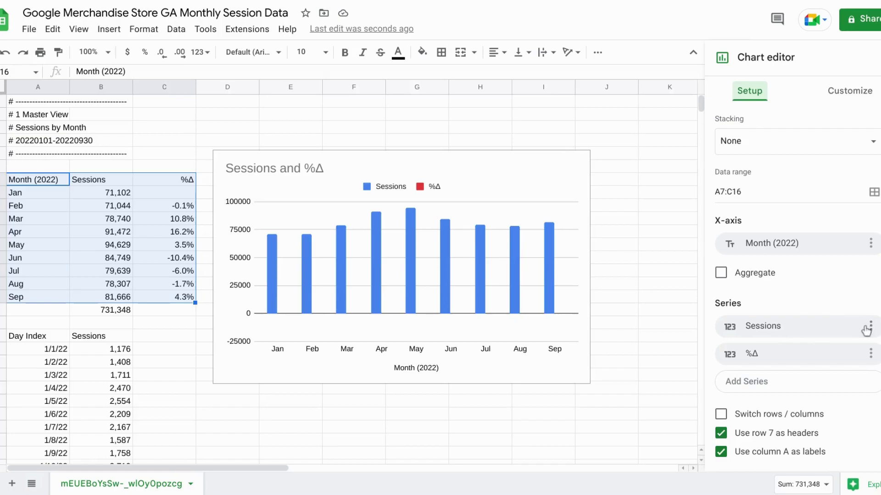
{"action": "left_click", "coordinate": [871, 327]}
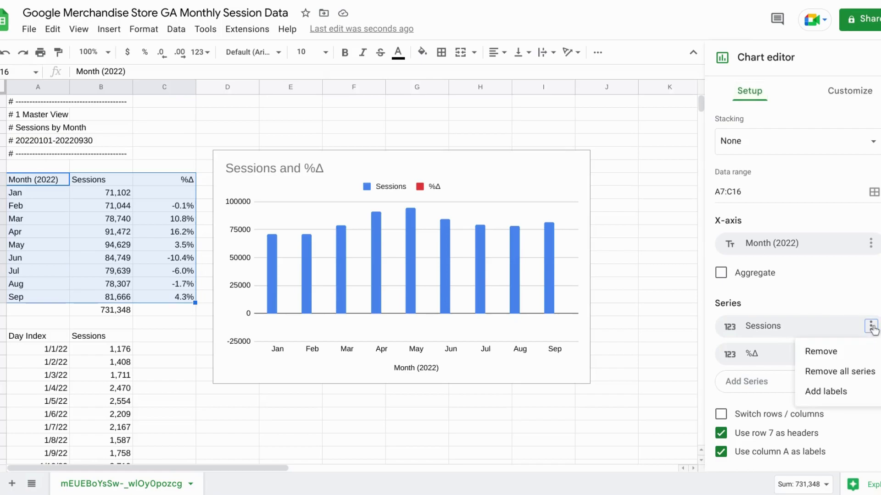
{"action": "left_click", "coordinate": [840, 359]}
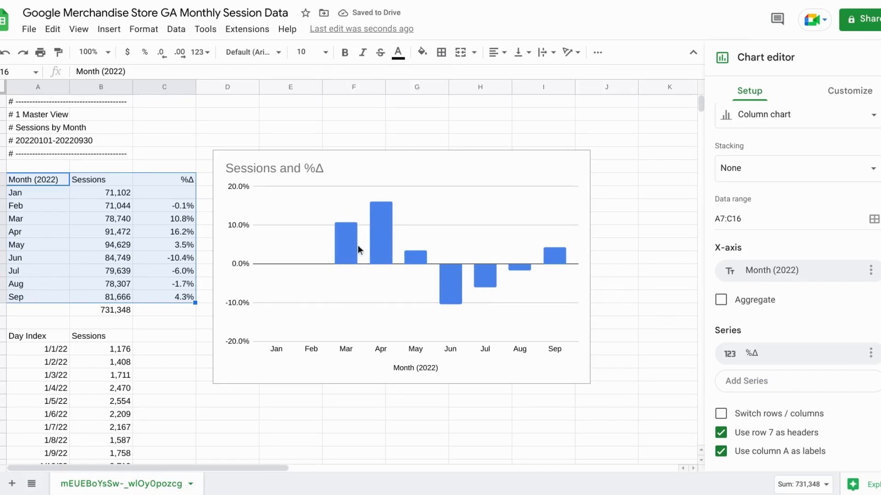
Replace 'Sessions and' in the chart title with 'Monthly Traffic (Sessions)'.
{"action": "left_click", "coordinate": [291, 168]}
{"action": "left_click", "coordinate": [281, 169]}
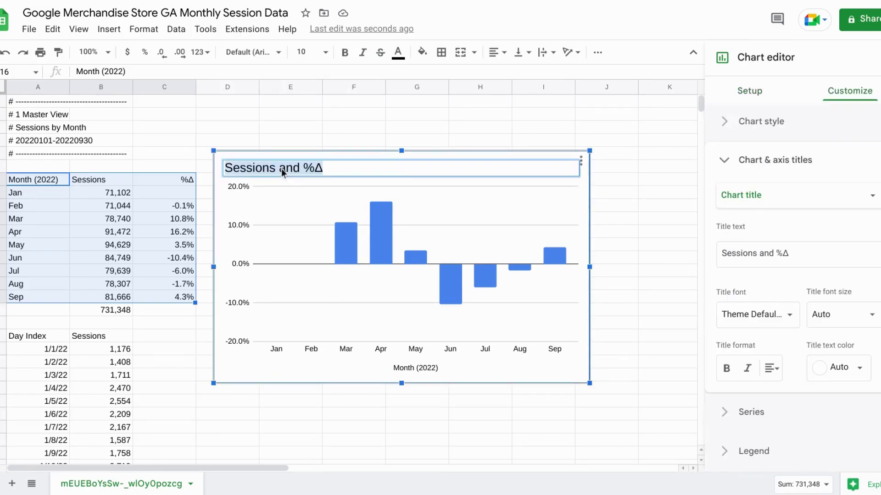
{"action": "left_click", "coordinate": [303, 168]}
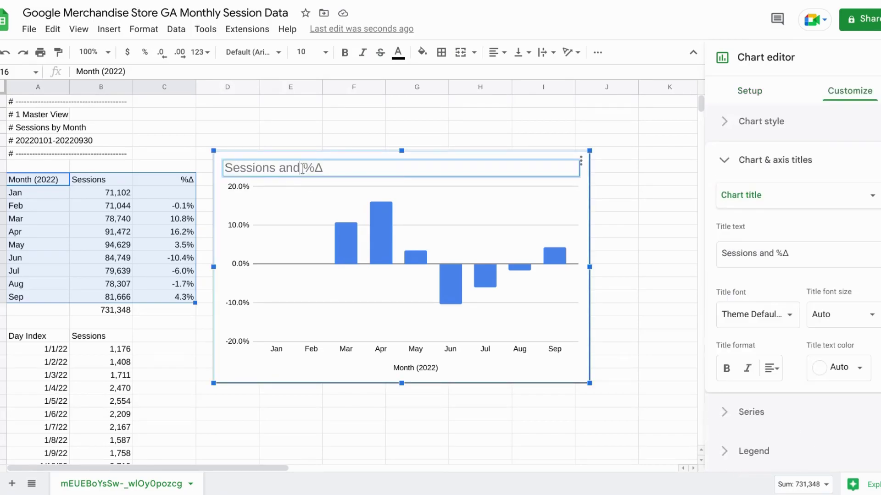
{"action": "key", "text": "ctrl+shift+Left"}
{"action": "key", "text": "ctrl+shift+Left"}
{"action": "type", "text": "Monthly Traffi"}
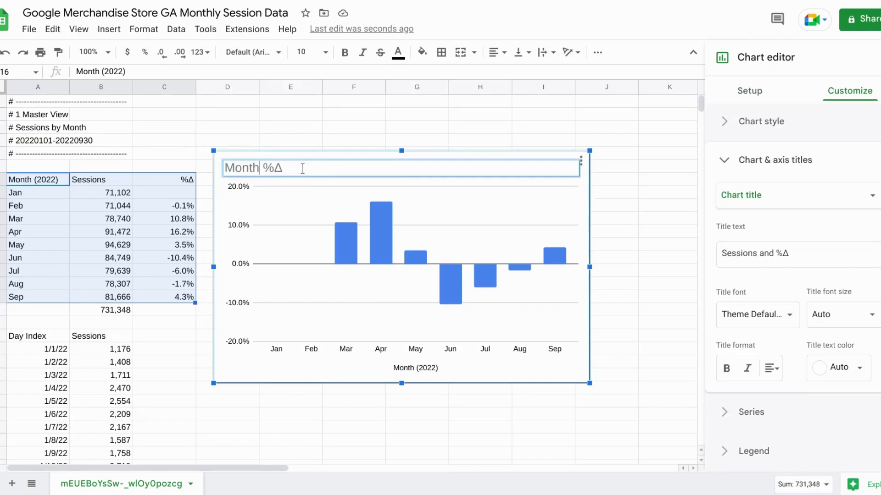
{"action": "type", "text": "c (Se"}
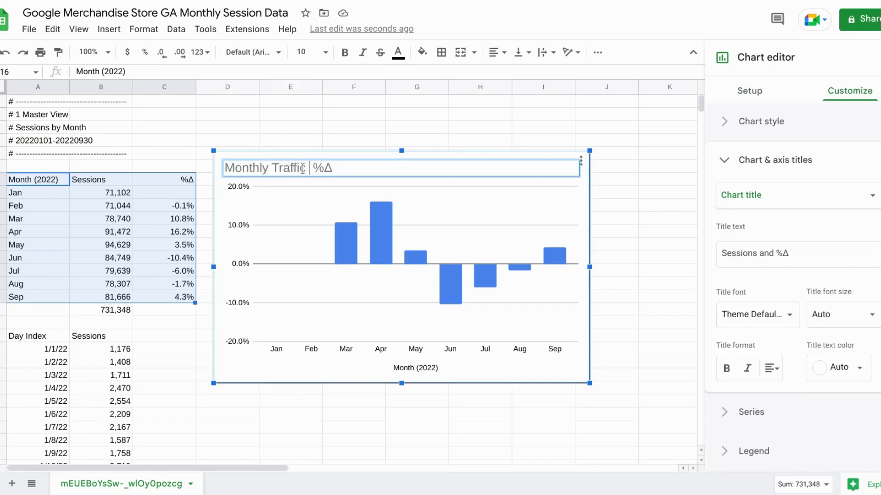
{"action": "type", "text": "ssions)"}
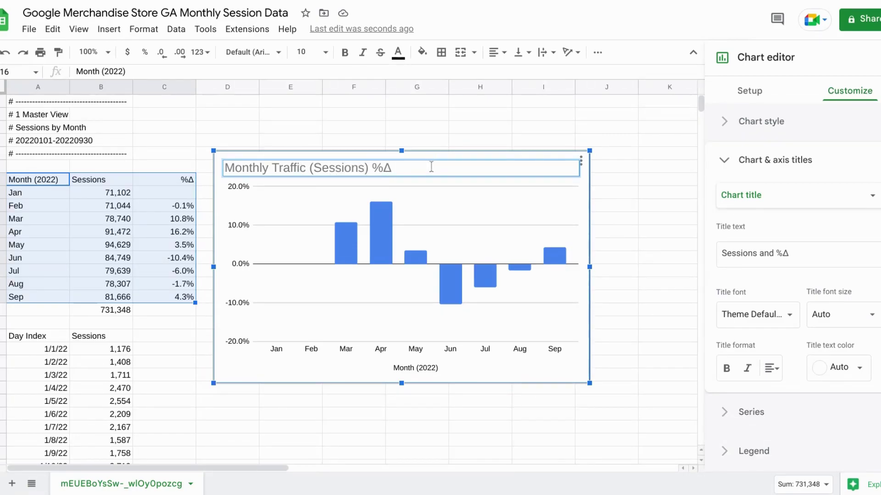
Turn off the chart's major gridlines so only the bars remain.
{"action": "left_click", "coordinate": [536, 187]}
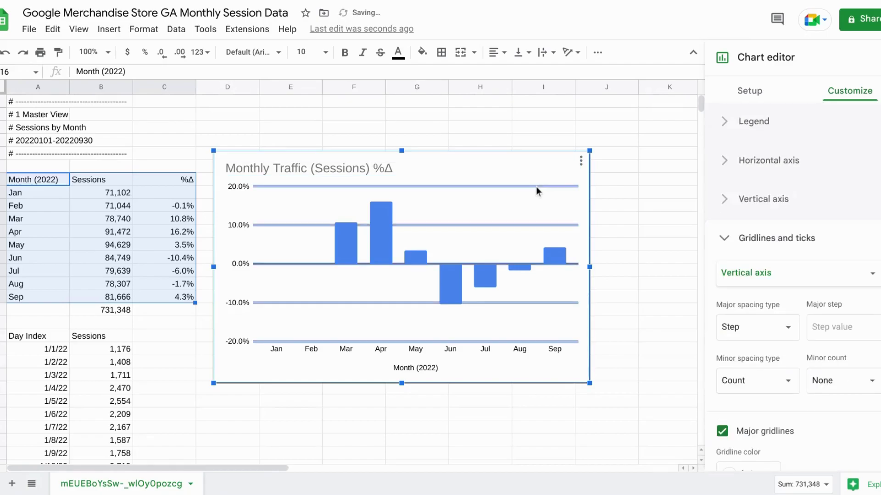
{"action": "key", "text": "Delete"}
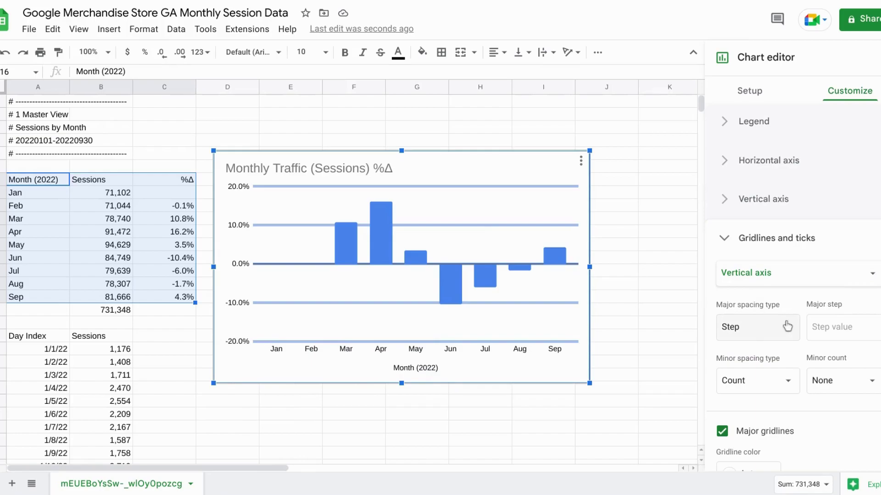
{"action": "scroll", "coordinate": [788, 325], "scroll_direction": "down", "scroll_amount": 3}
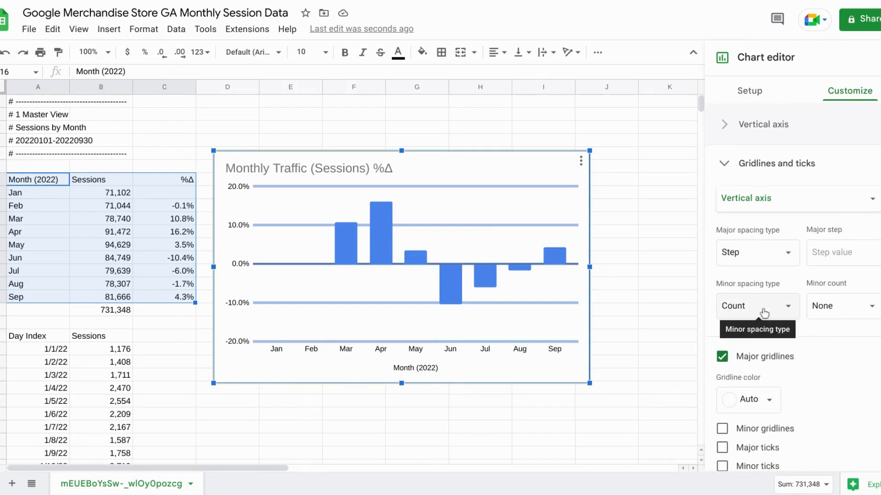
{"action": "scroll", "coordinate": [788, 310], "scroll_direction": "down", "scroll_amount": 1}
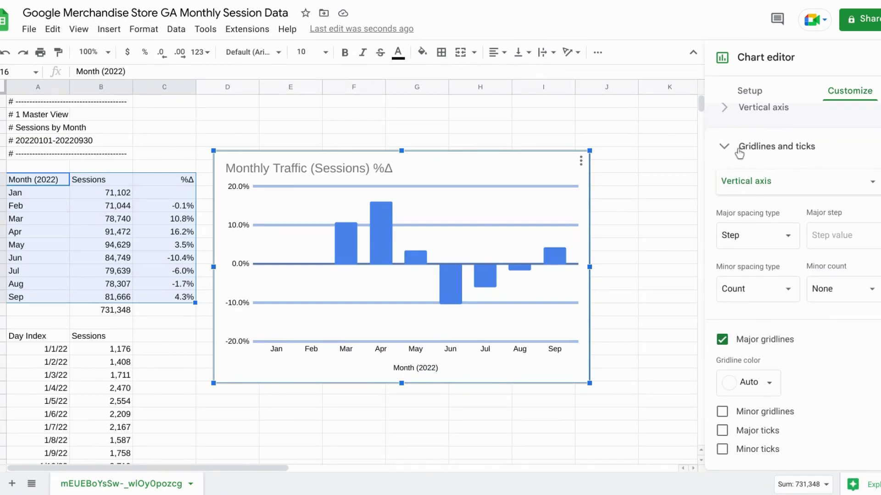
{"action": "left_click", "coordinate": [722, 340]}
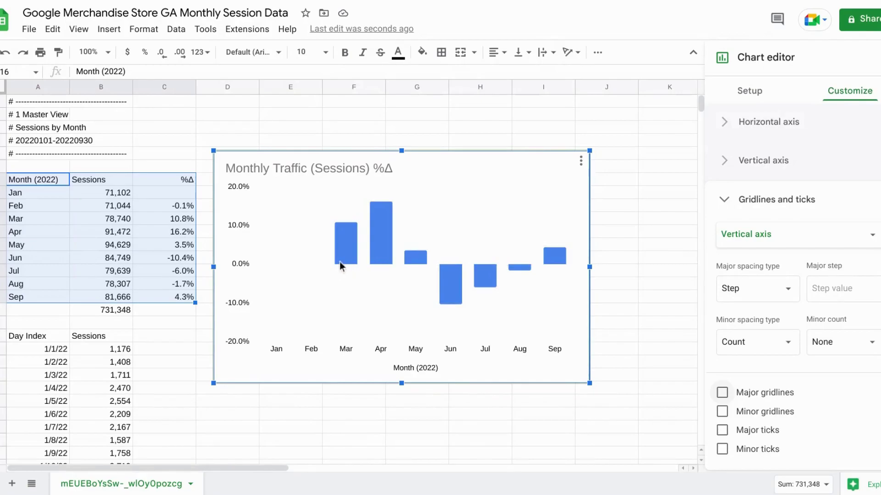
Turn on data labels for the %Δ bars and set their position to Outside end.
{"action": "left_click", "coordinate": [378, 239]}
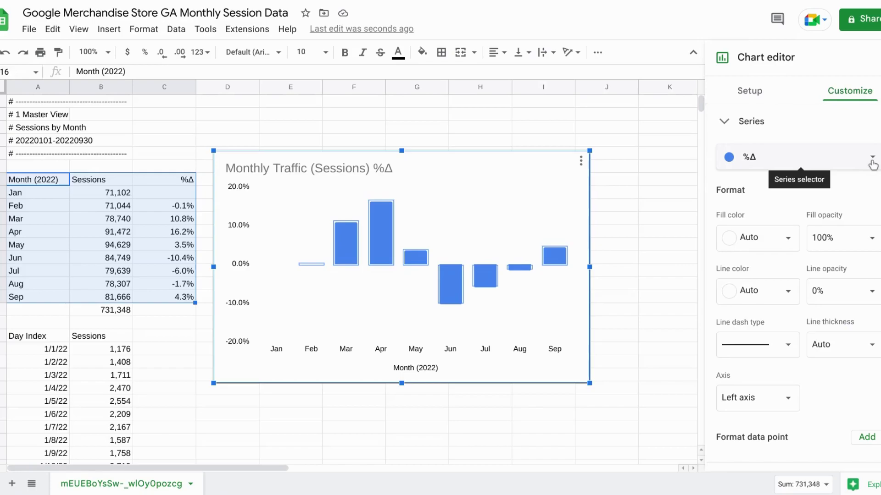
{"action": "scroll", "coordinate": [825, 171], "scroll_direction": "down", "scroll_amount": 5}
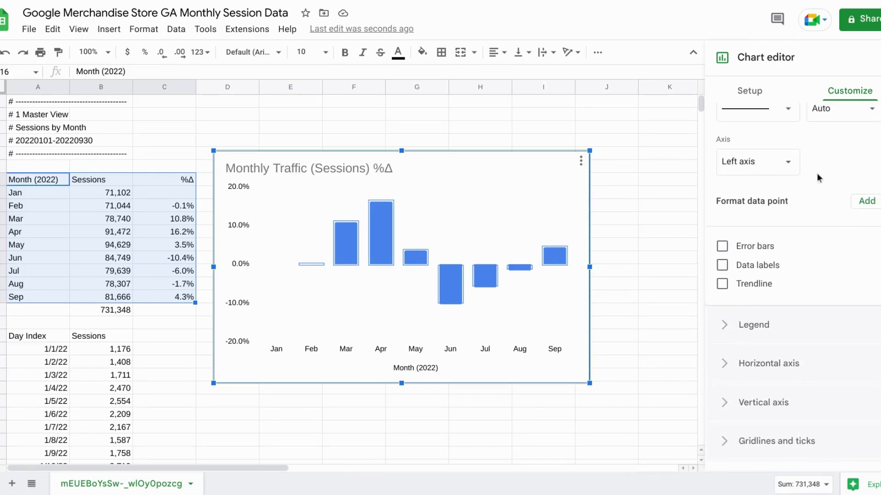
{"action": "left_click", "coordinate": [723, 266]}
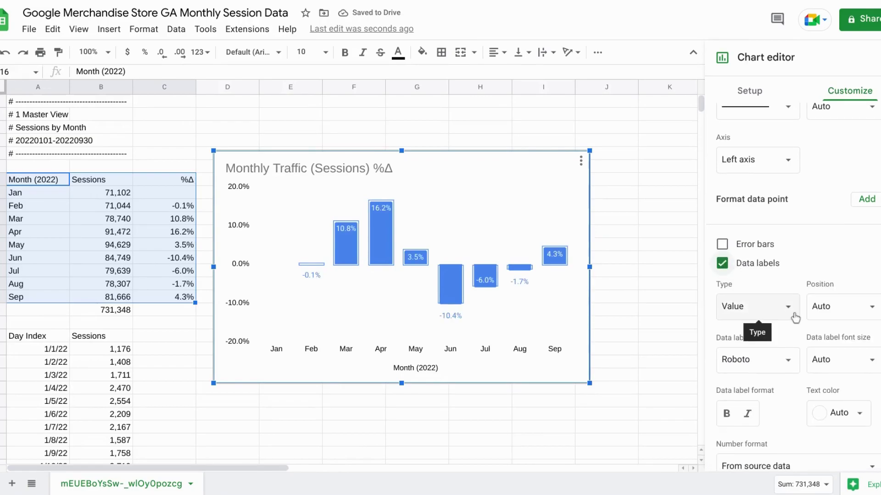
{"action": "scroll", "coordinate": [795, 312], "scroll_direction": "down", "scroll_amount": 2}
{"action": "scroll", "coordinate": [793, 315], "scroll_direction": "down", "scroll_amount": 2}
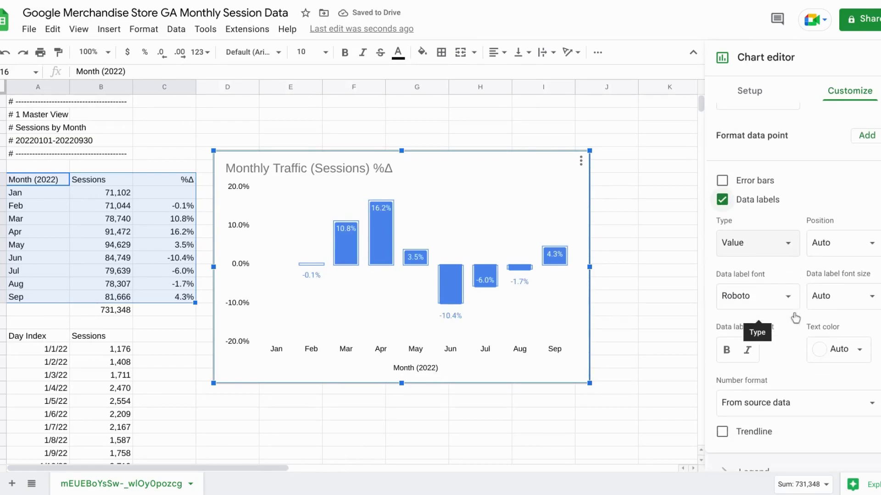
{"action": "left_click", "coordinate": [867, 252]}
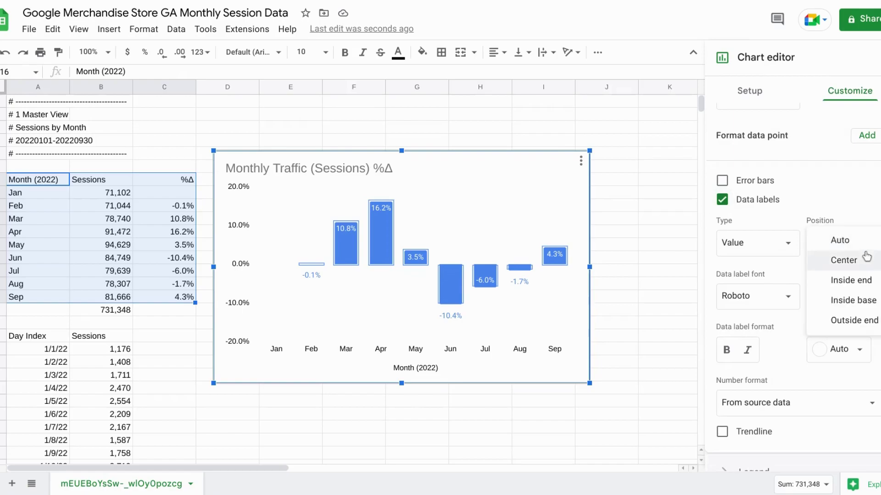
{"action": "left_click", "coordinate": [850, 321]}
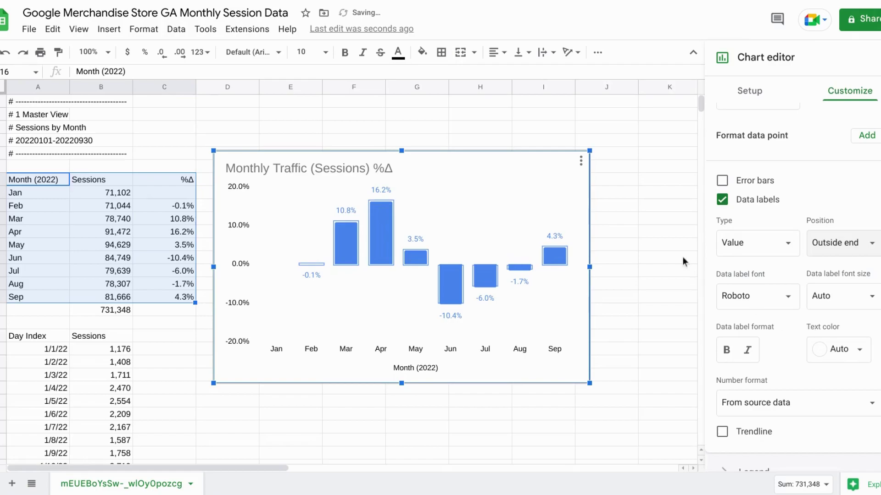
Color the vertical axis percentage labels white to hide them, and drag the chart further right.
{"action": "left_click", "coordinate": [238, 224]}
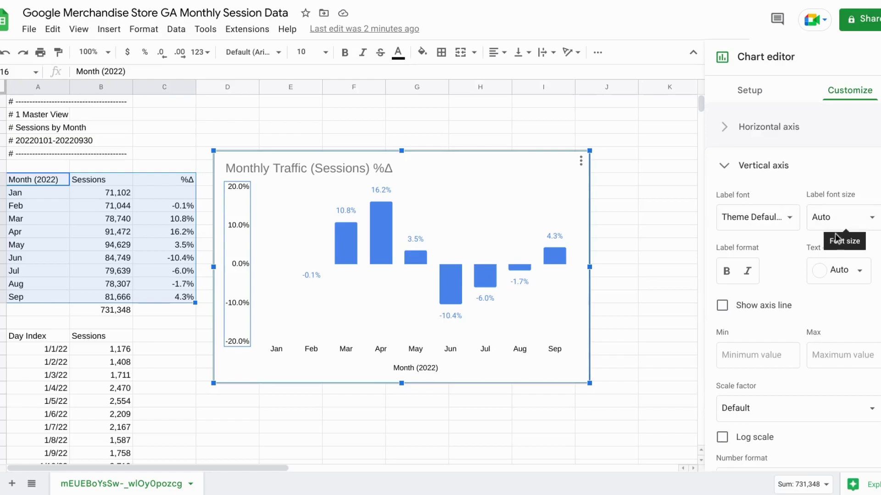
{"action": "left_click", "coordinate": [856, 274]}
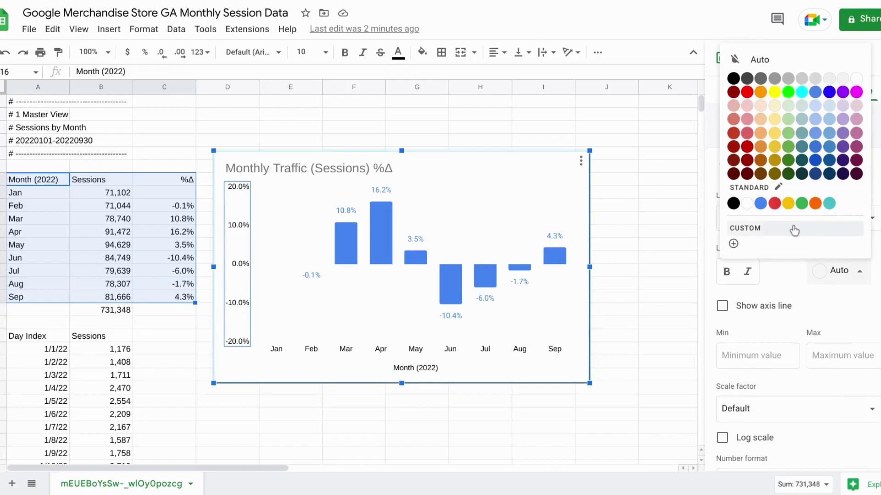
{"action": "left_click", "coordinate": [746, 205]}
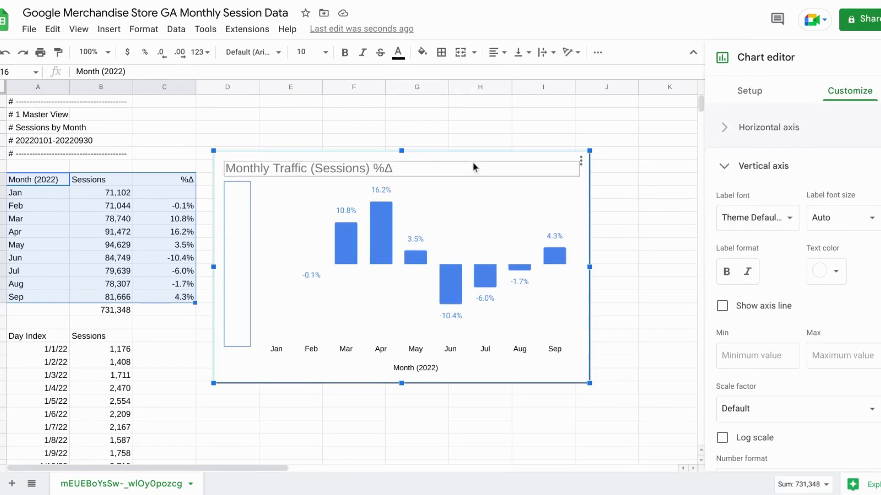
{"action": "left_click_drag", "start_coordinate": [491, 183], "coordinate": [552, 183]}
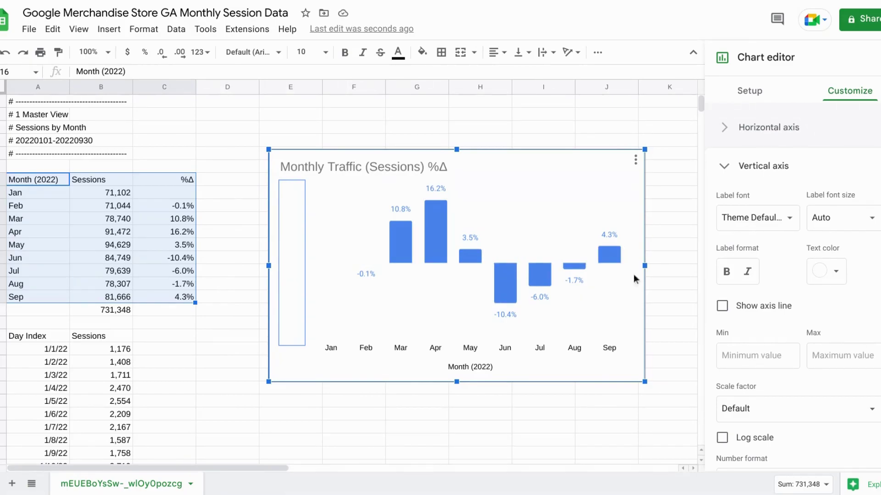
Copy the %Δ header into D8 and move February's -0.1% from C9 to D9.
{"action": "left_click", "coordinate": [182, 181]}
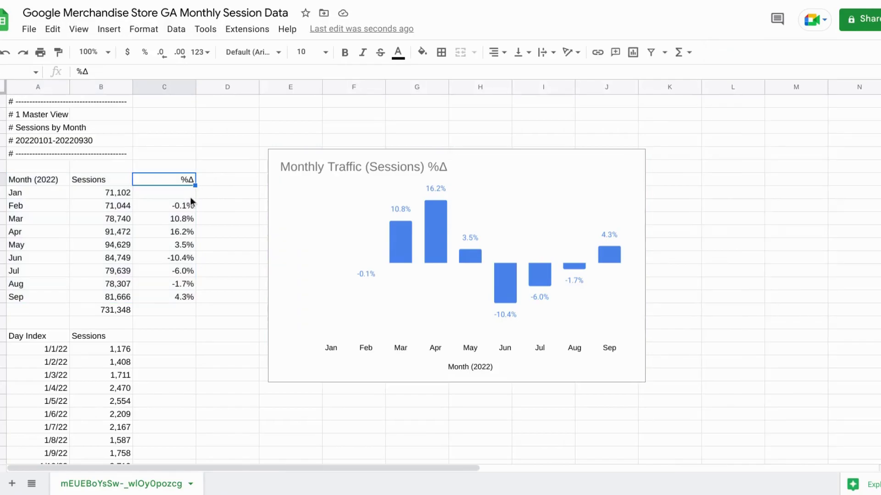
{"action": "key", "text": "Right"}
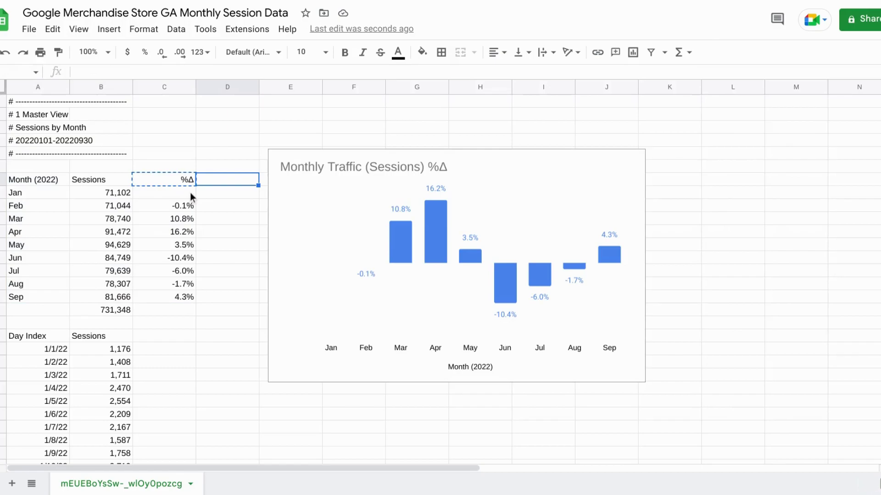
{"action": "key", "text": "ctrl+v"}
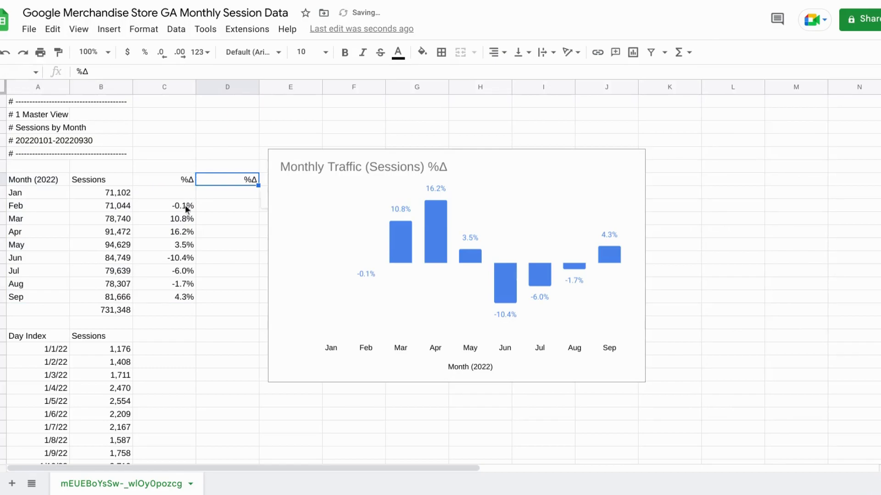
{"action": "left_click", "coordinate": [183, 211]}
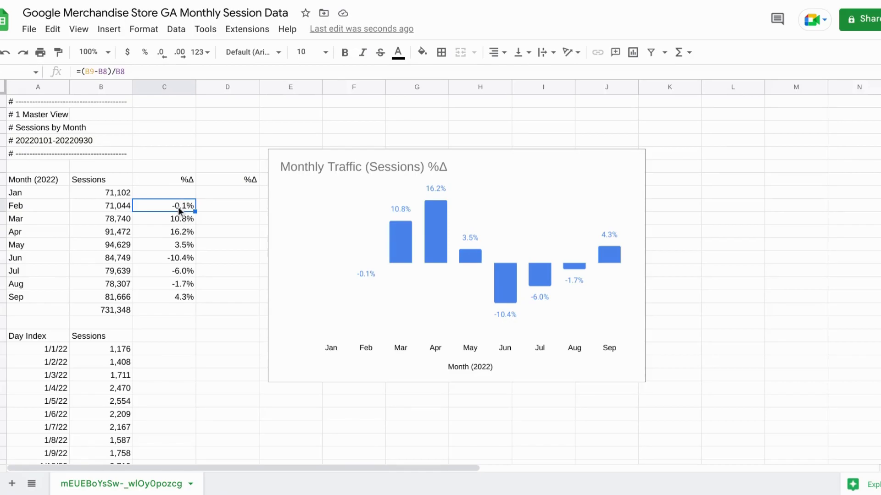
{"action": "left_click", "coordinate": [228, 209]}
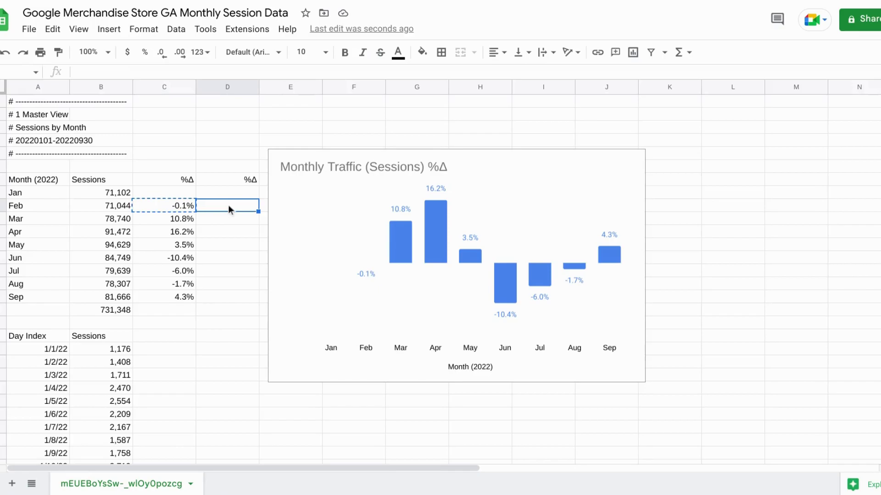
{"action": "key", "text": "ctrl+v"}
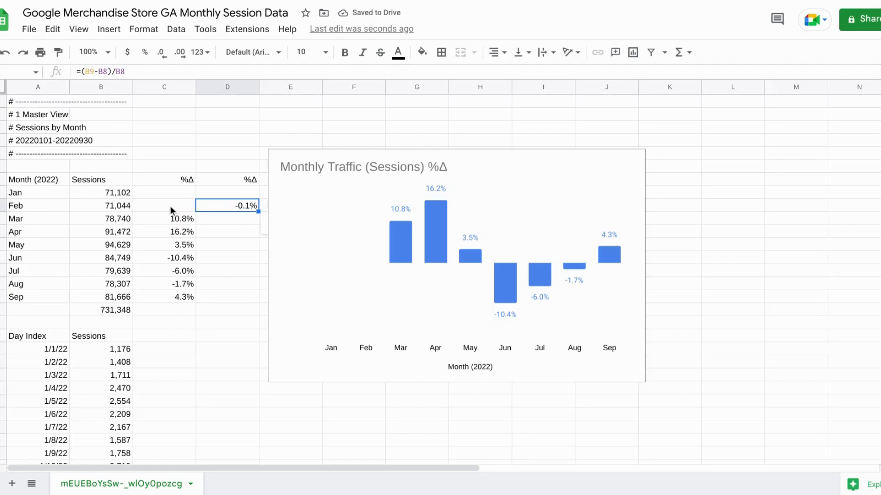
Move the June–August declines from C13:C15 into D13:D15.
{"action": "left_click", "coordinate": [175, 260]}
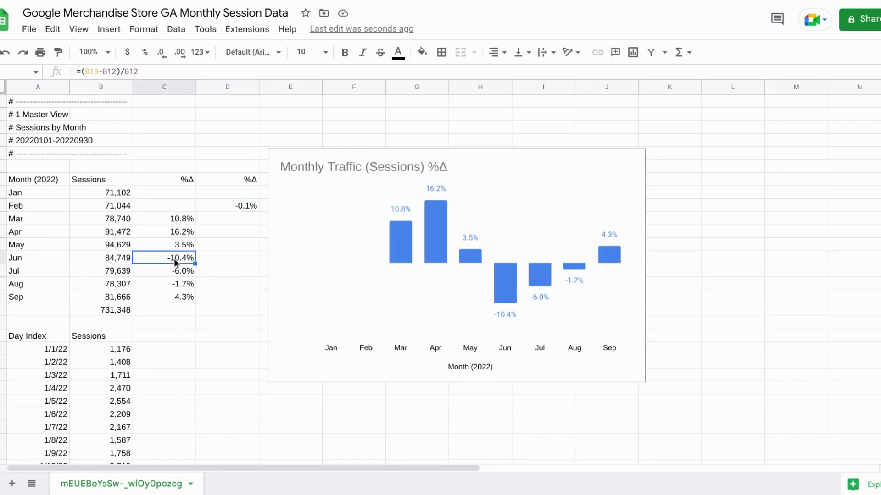
{"action": "key", "text": "shift+Down"}
{"action": "key", "text": "shift+Down"}
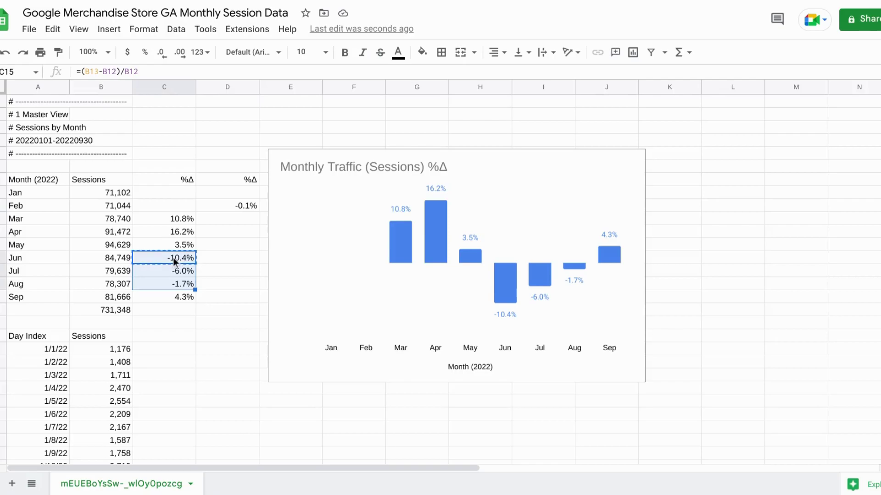
{"action": "key", "text": "Right"}
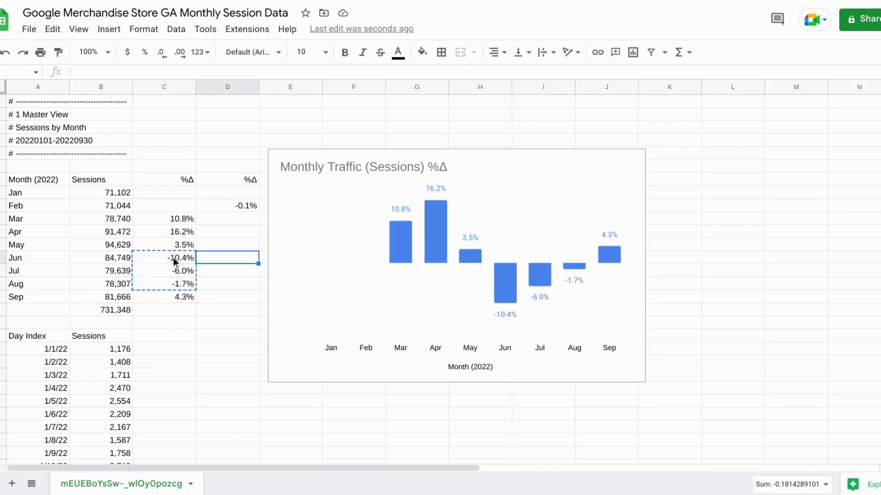
{"action": "key", "text": "ctrl+v"}
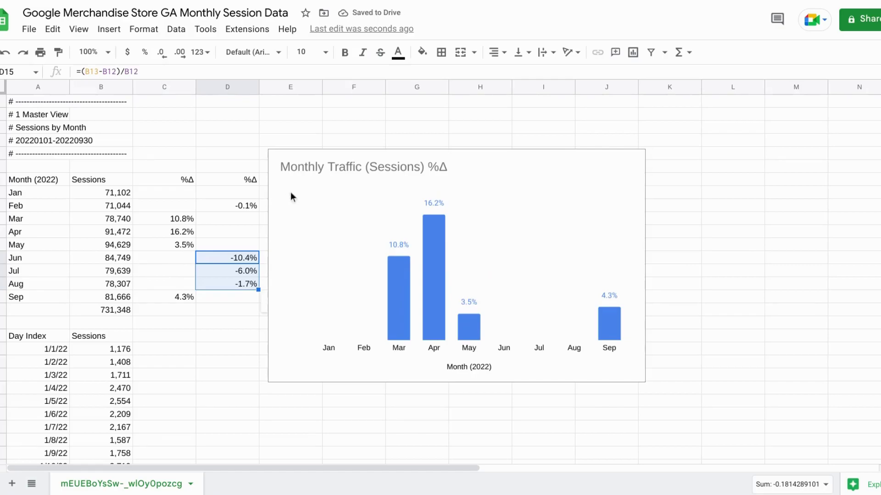
Extend the chart data range from A7:C16 to A7:D16 and add column D's %Δ as a second series.
{"action": "left_click", "coordinate": [301, 214]}
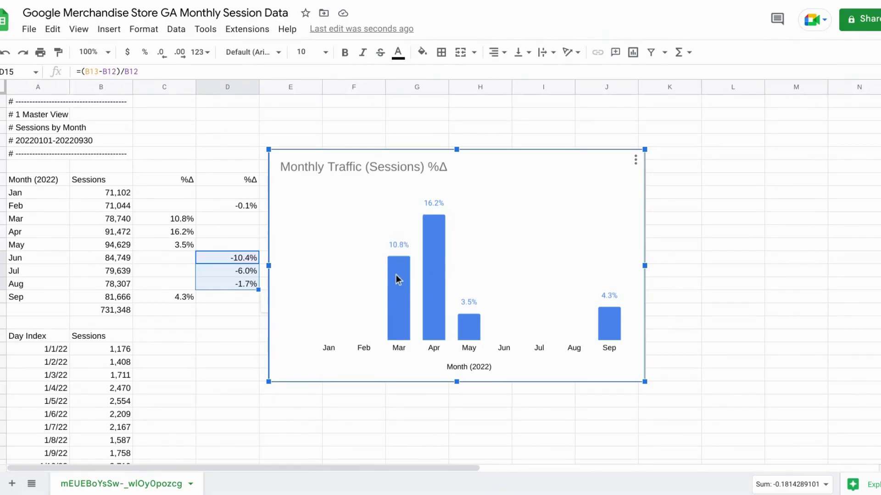
{"action": "double_click", "coordinate": [397, 244]}
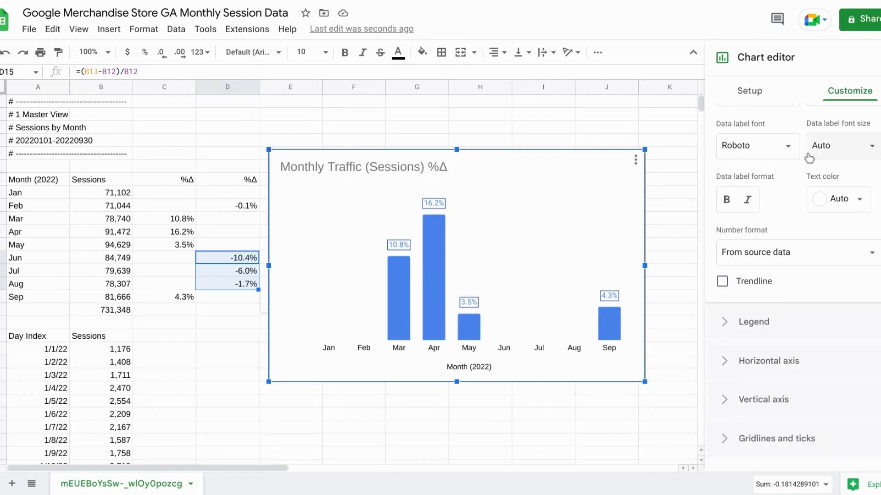
{"action": "left_click", "coordinate": [758, 106]}
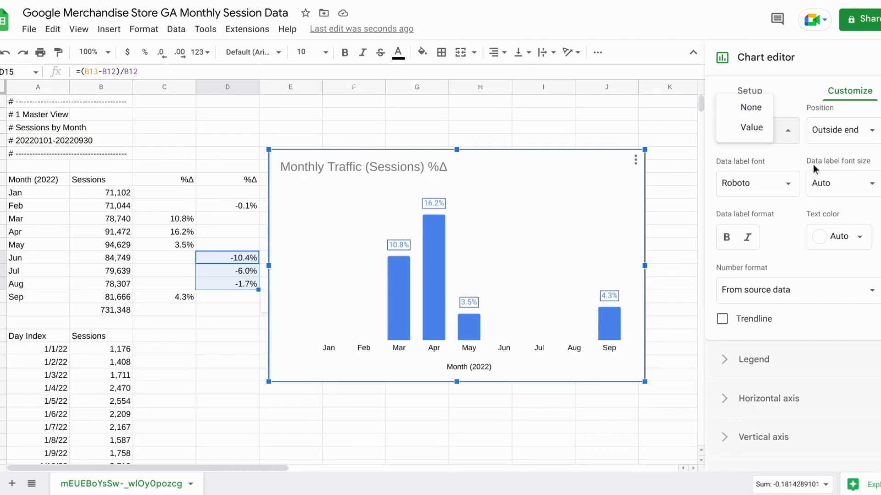
{"action": "left_click", "coordinate": [765, 88]}
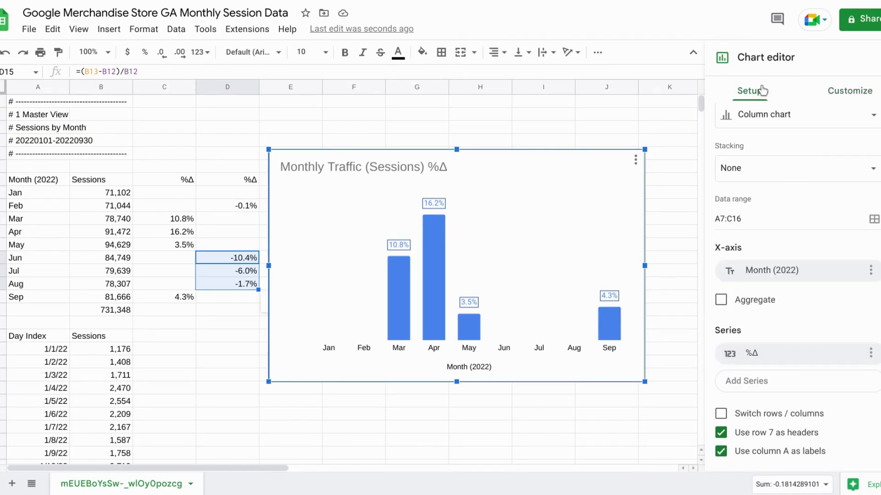
{"action": "left_click", "coordinate": [732, 219]}
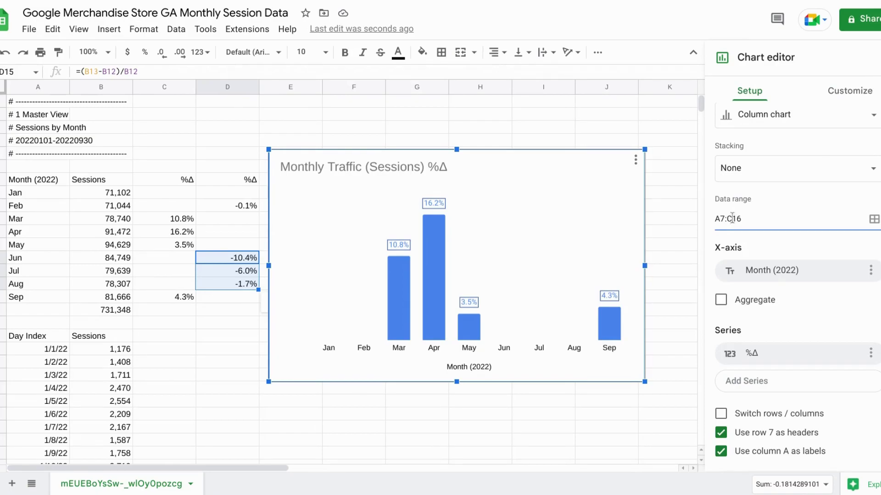
{"action": "key", "text": "shift+Left"}
{"action": "type", "text": "D"}
{"action": "left_click", "coordinate": [761, 387]}
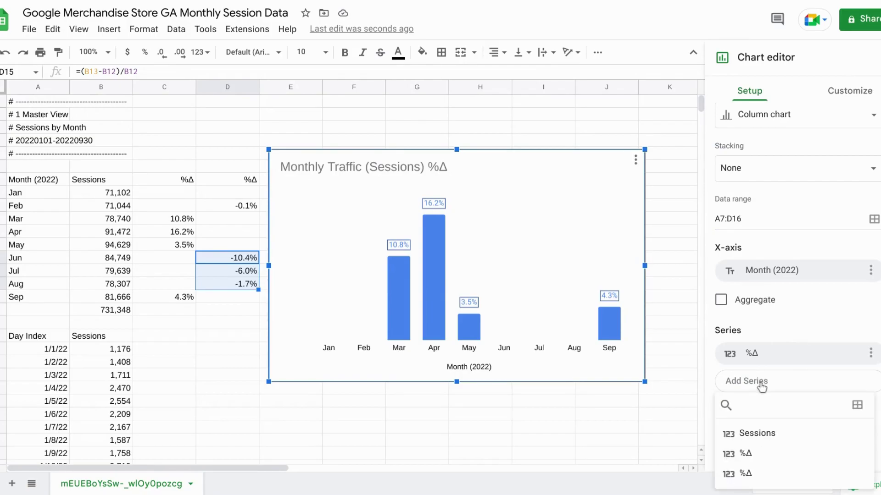
{"action": "left_click", "coordinate": [758, 477]}
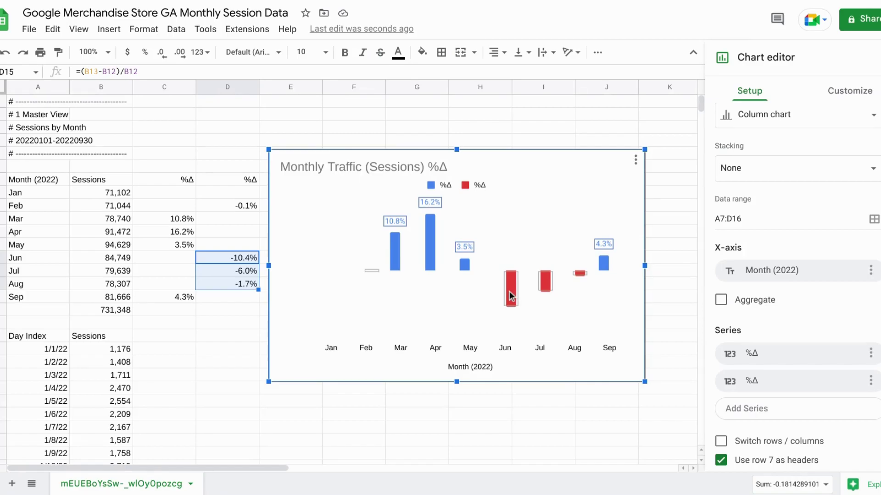
Delete the chart legend and turn on data labels for the red decline series.
{"action": "left_click", "coordinate": [469, 186]}
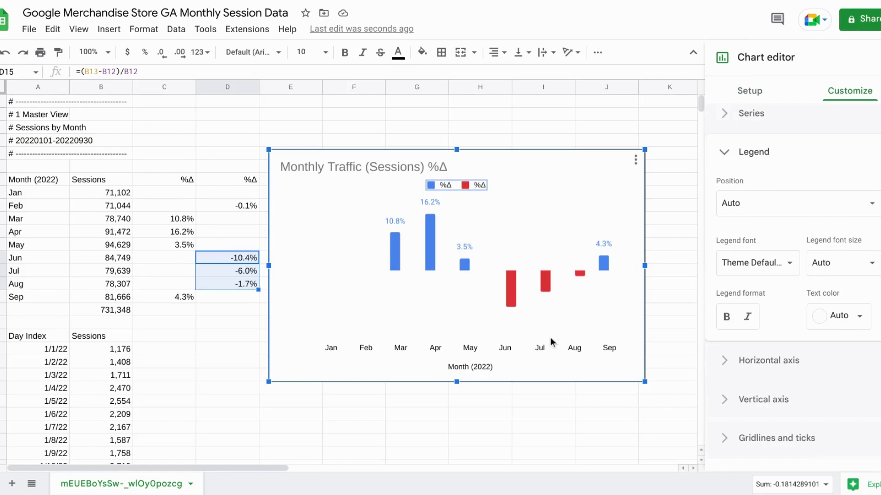
{"action": "key", "text": "Delete"}
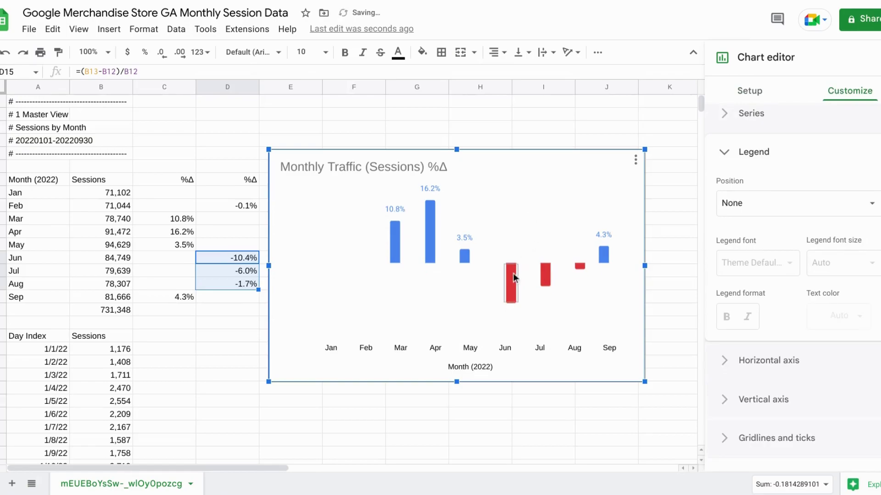
{"action": "left_click", "coordinate": [513, 273]}
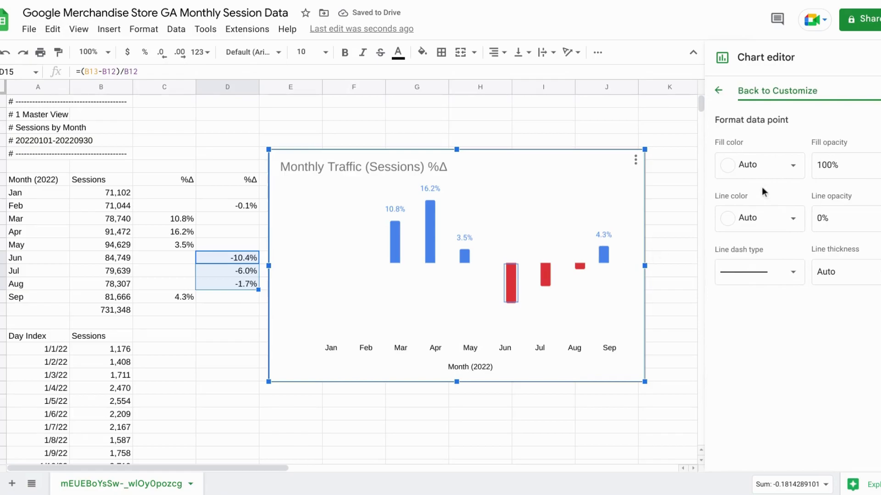
{"action": "left_click", "coordinate": [719, 91]}
{"action": "left_click", "coordinate": [721, 120]}
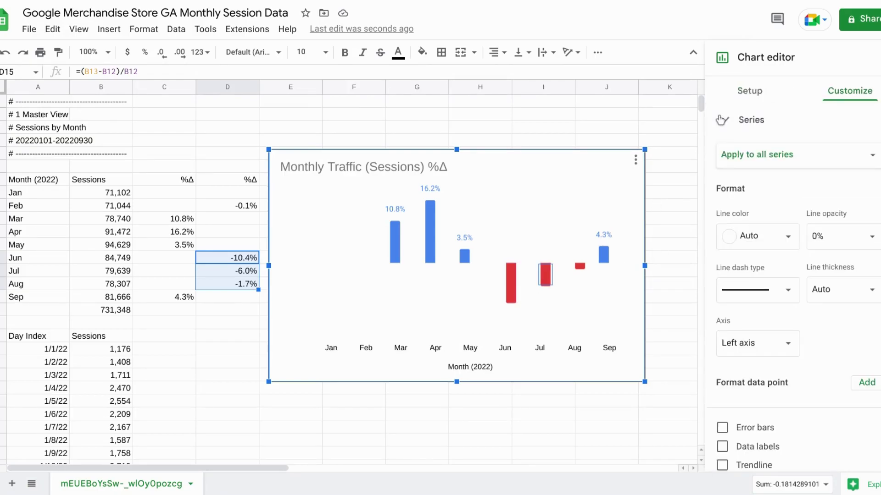
{"action": "scroll", "coordinate": [718, 356], "scroll_direction": "down", "scroll_amount": 1}
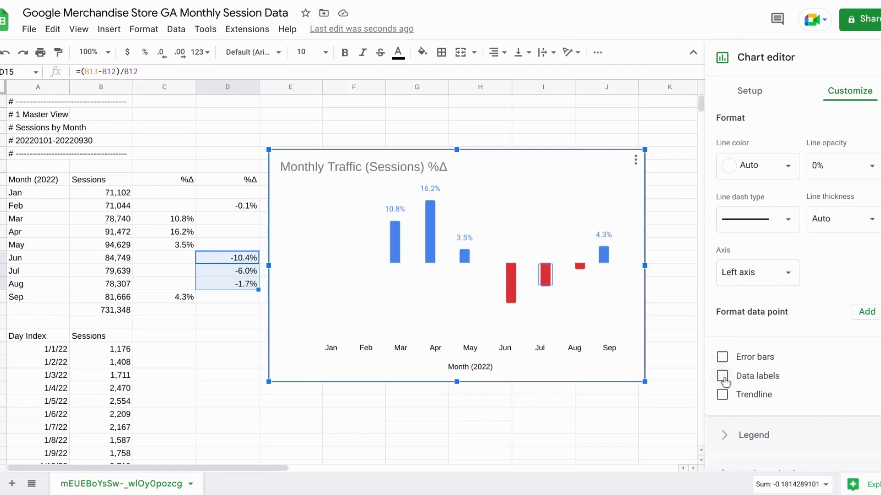
{"action": "left_click", "coordinate": [723, 377]}
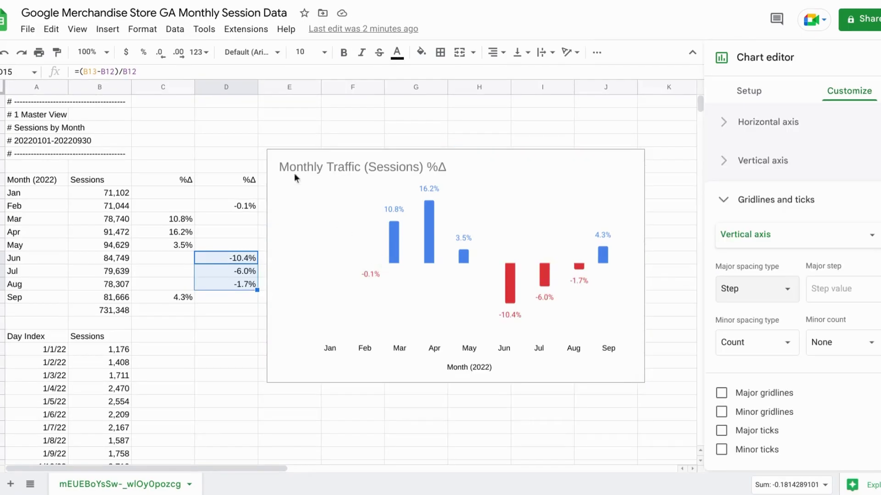
Prefix the chart title with '2022' so it reads '2022 Monthly Traffic (Sessions) %Δ'.
{"action": "left_click", "coordinate": [280, 166]}
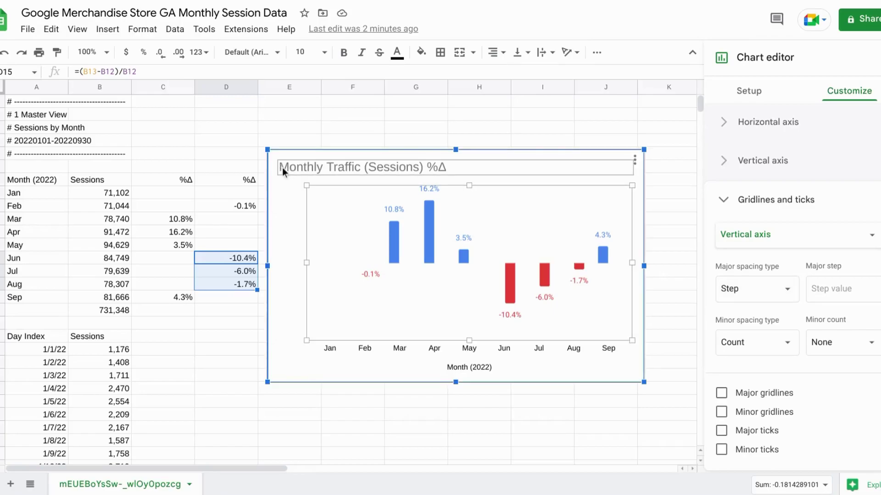
{"action": "left_click", "coordinate": [282, 168]}
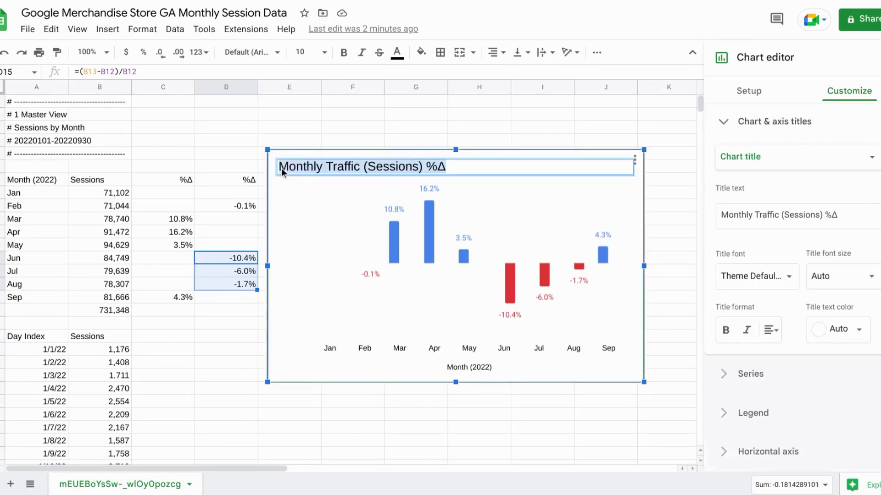
{"action": "left_click", "coordinate": [280, 168]}
{"action": "type", "text": "2022"}
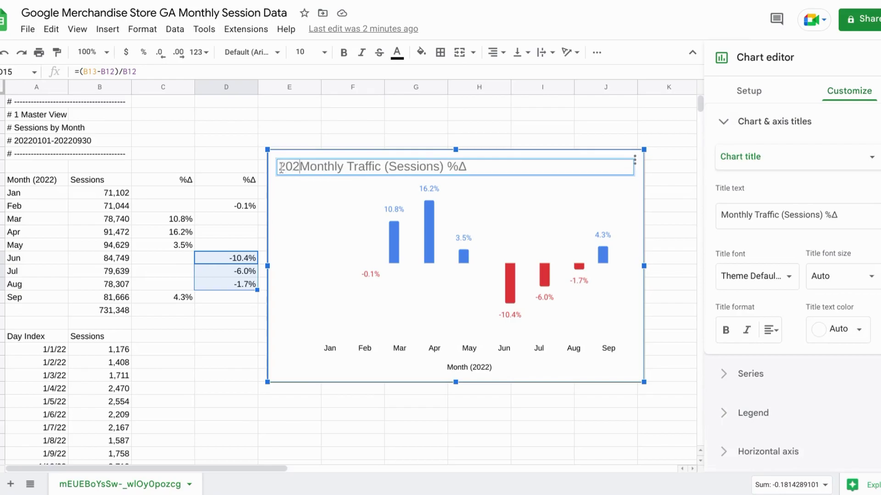
Delete the Month (2022) axis title and make the month labels bold at size 16.
{"action": "left_click", "coordinate": [462, 366]}
{"action": "key", "text": "Delete"}
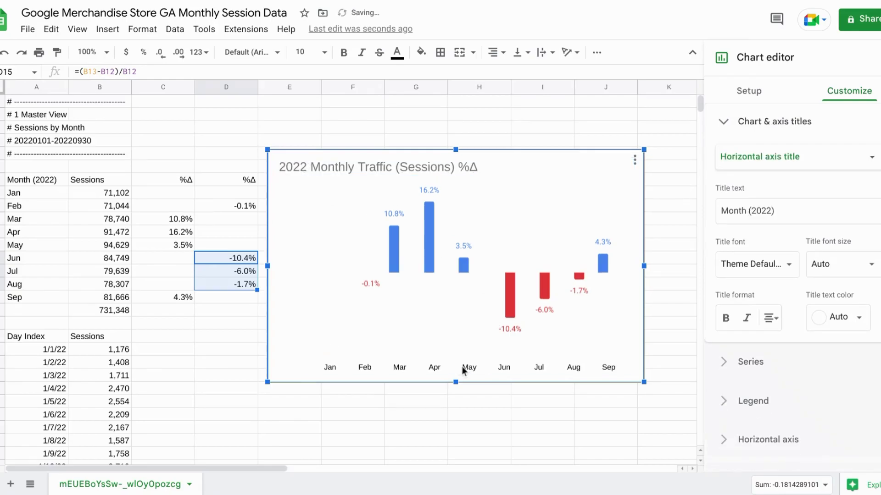
{"action": "left_click", "coordinate": [422, 368]}
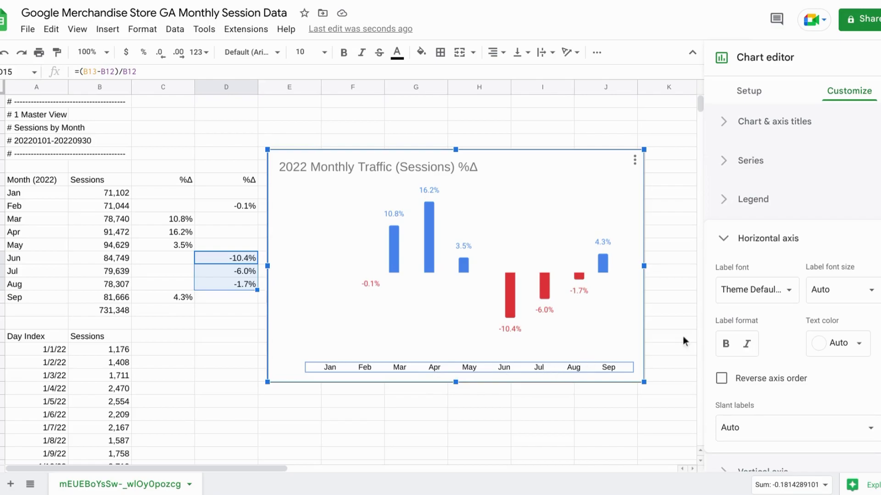
{"action": "left_click", "coordinate": [727, 345]}
{"action": "left_click", "coordinate": [859, 291]}
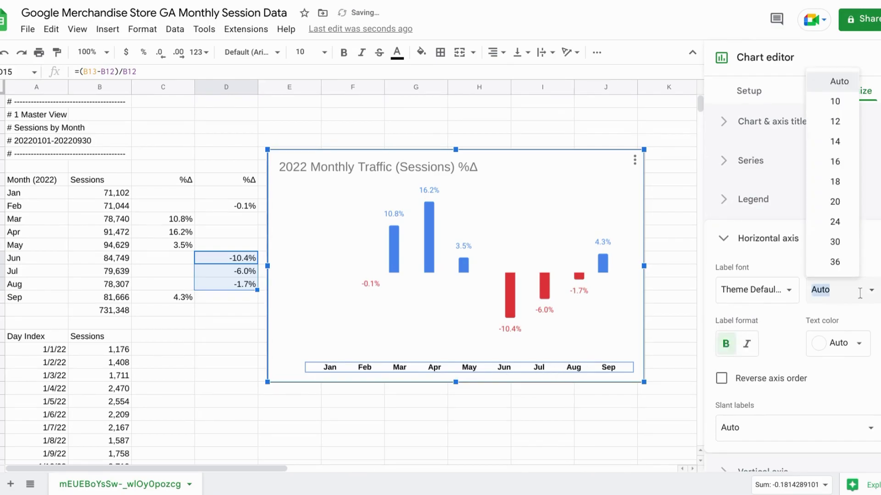
{"action": "left_click", "coordinate": [839, 165]}
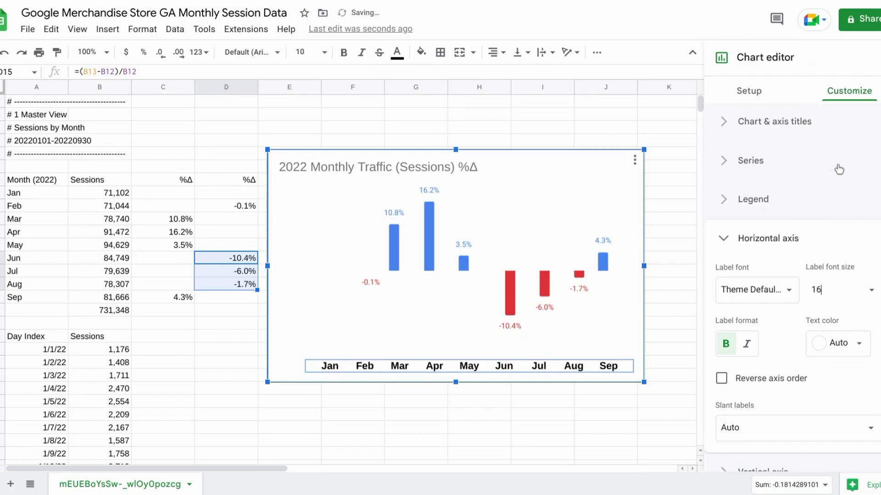
Turn on vertical-axis major gridlines and color them white, leaving only the zero baseline visible.
{"action": "left_click", "coordinate": [731, 249]}
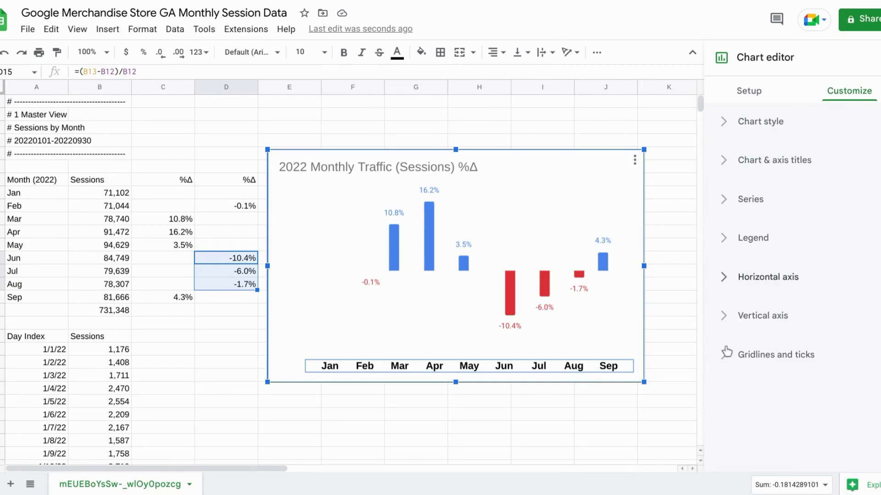
{"action": "left_click", "coordinate": [727, 361]}
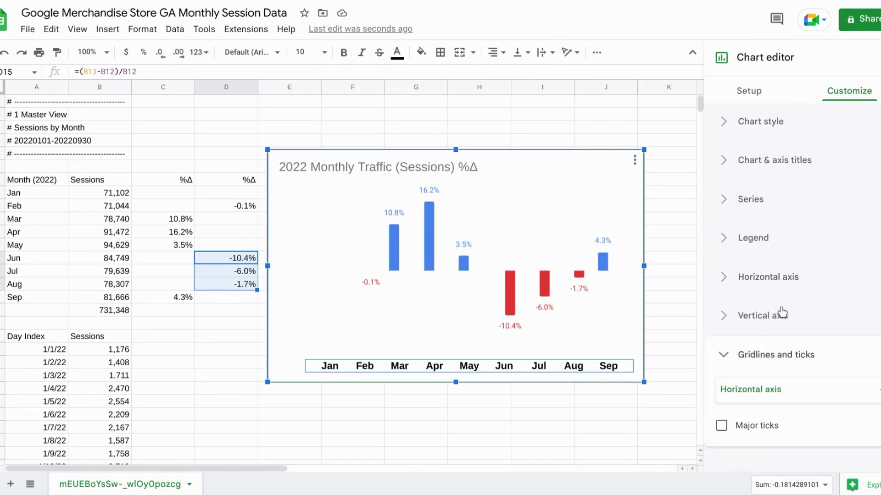
{"action": "left_click", "coordinate": [804, 395]}
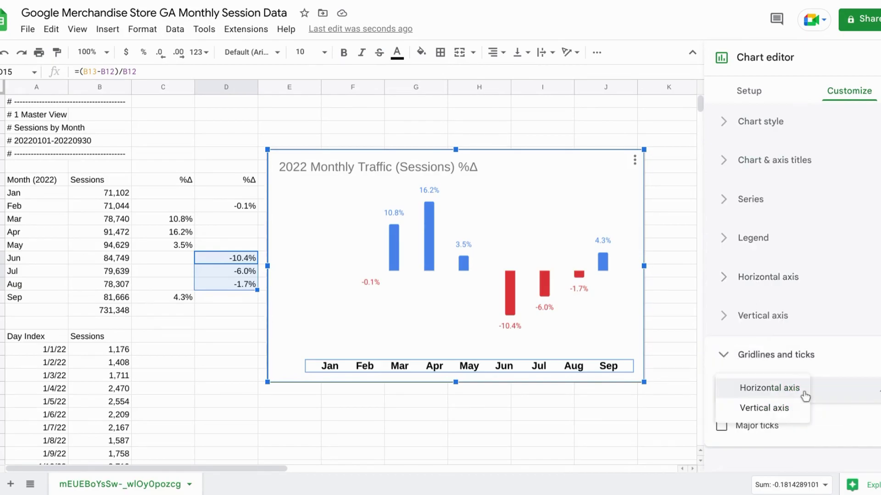
{"action": "left_click", "coordinate": [756, 413]}
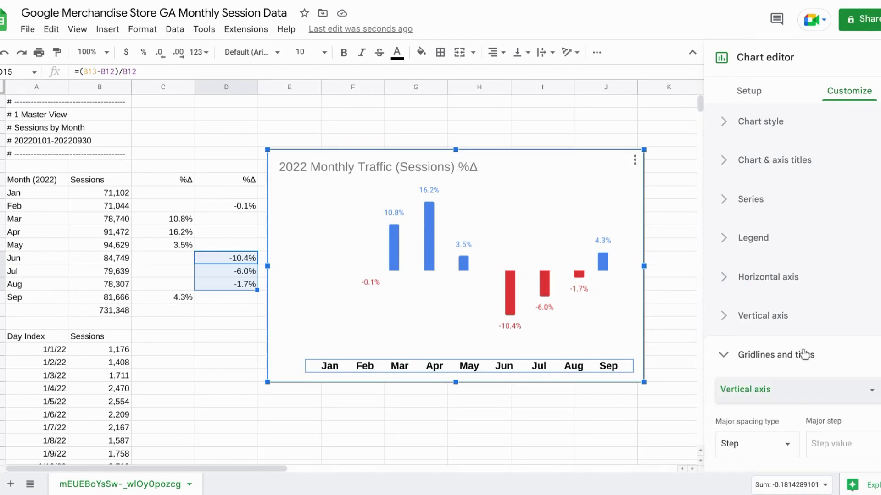
{"action": "scroll", "coordinate": [804, 354], "scroll_direction": "down", "scroll_amount": 3}
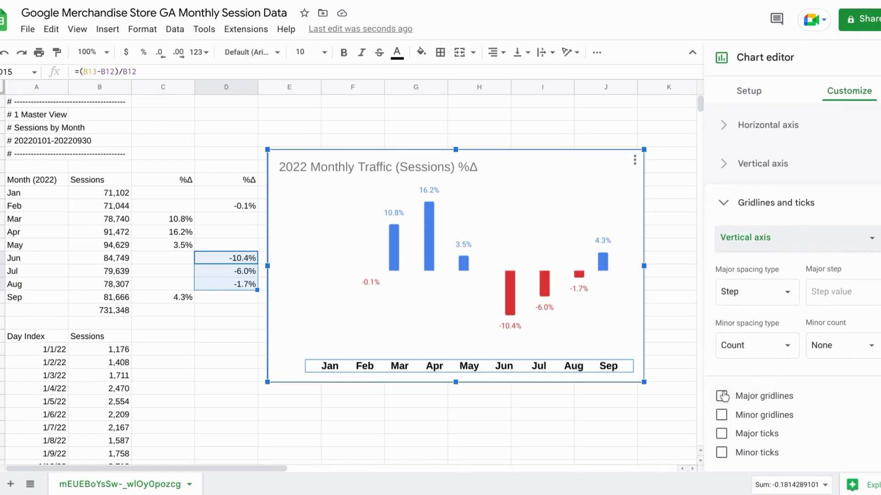
{"action": "left_click", "coordinate": [721, 395]}
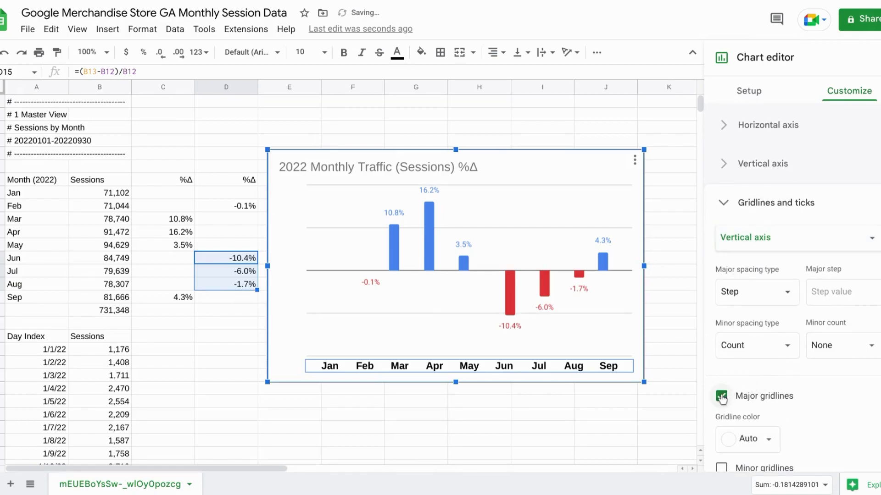
{"action": "left_click", "coordinate": [769, 441]}
{"action": "left_click", "coordinate": [743, 372]}
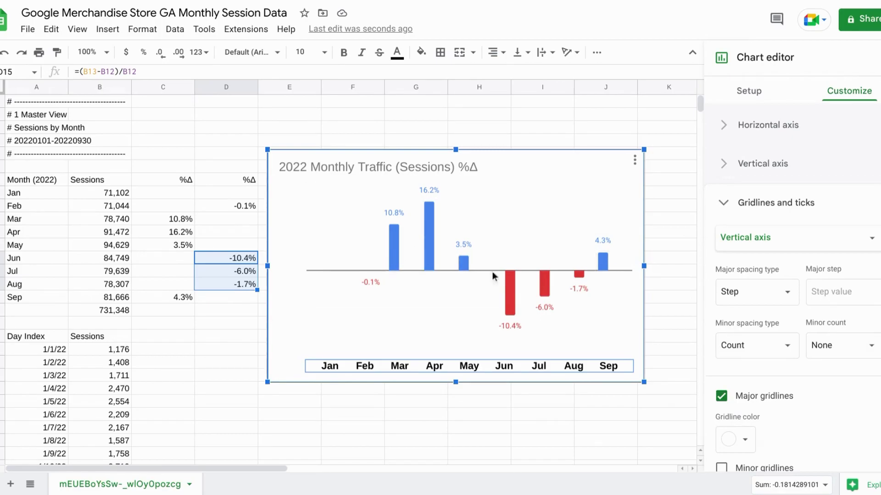
Fill the gain series green and drag the chart's bottom-left corner down and left toward column C.
{"action": "left_click", "coordinate": [428, 246]}
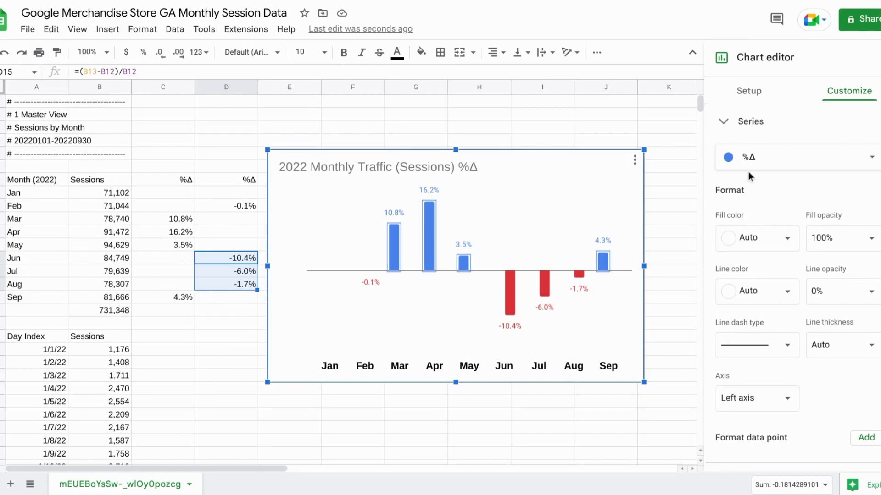
{"action": "left_click", "coordinate": [746, 248]}
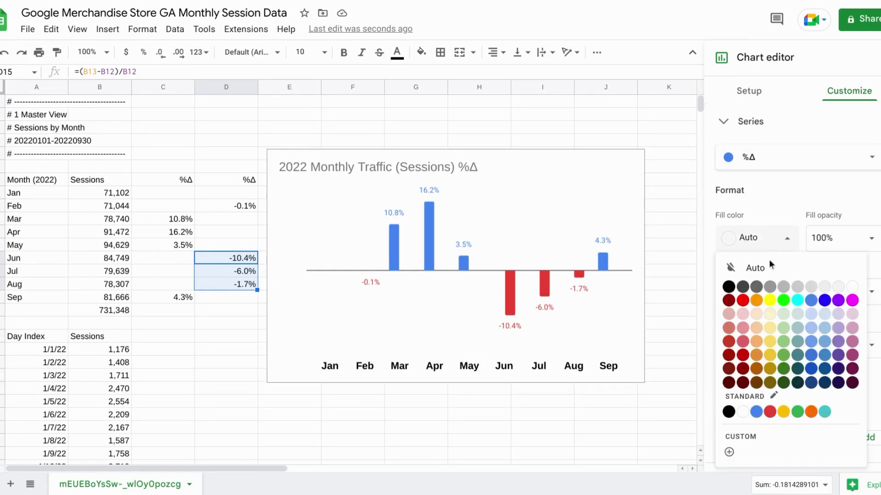
{"action": "left_click", "coordinate": [798, 415]}
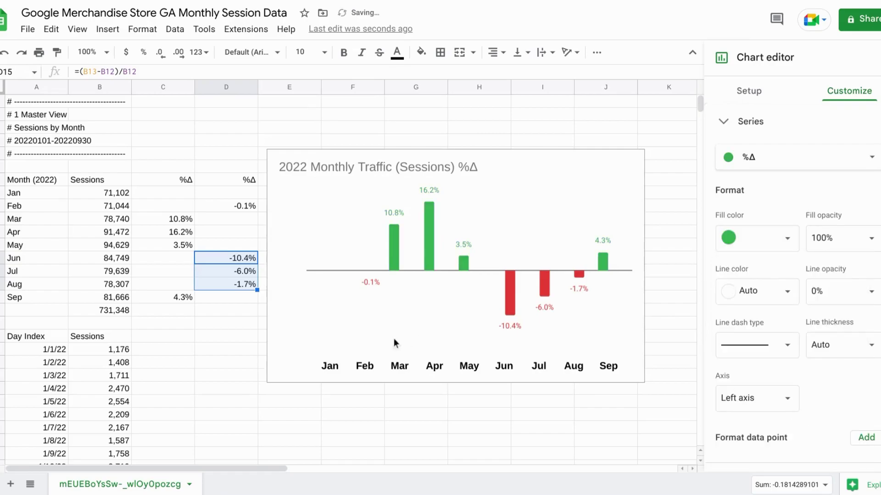
{"action": "left_click", "coordinate": [291, 324]}
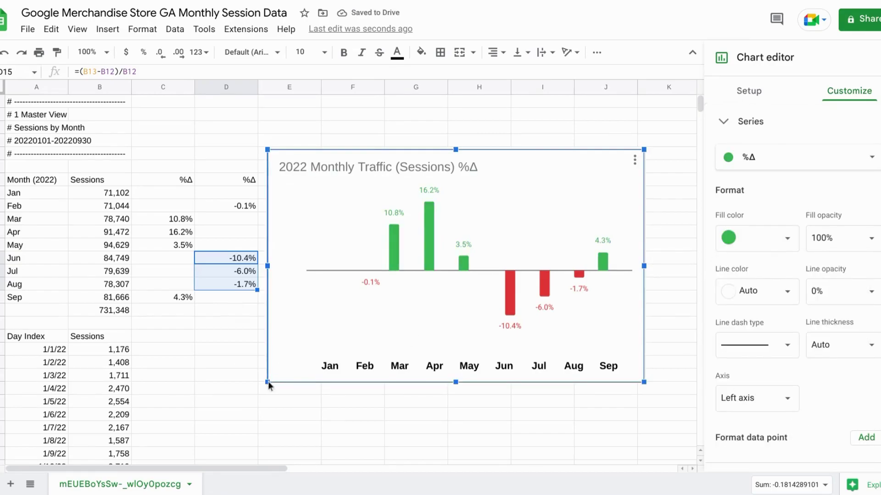
{"action": "left_click_drag", "start_coordinate": [267, 383], "coordinate": [210, 433]}
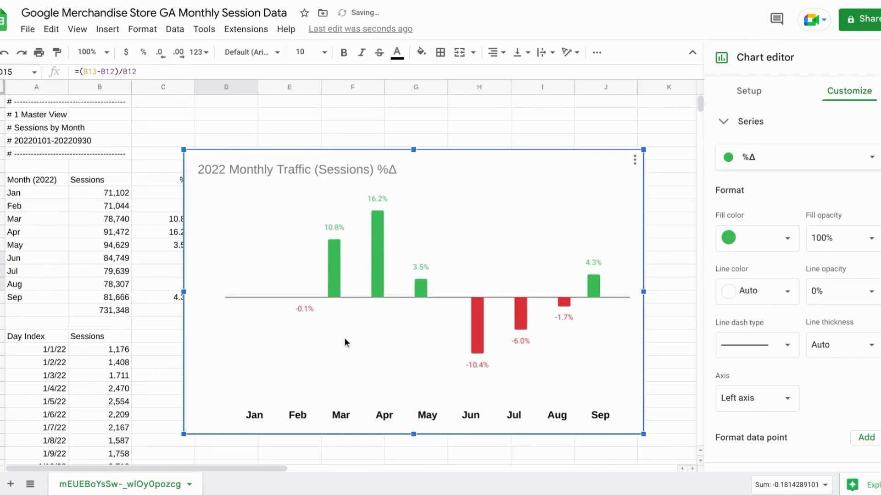